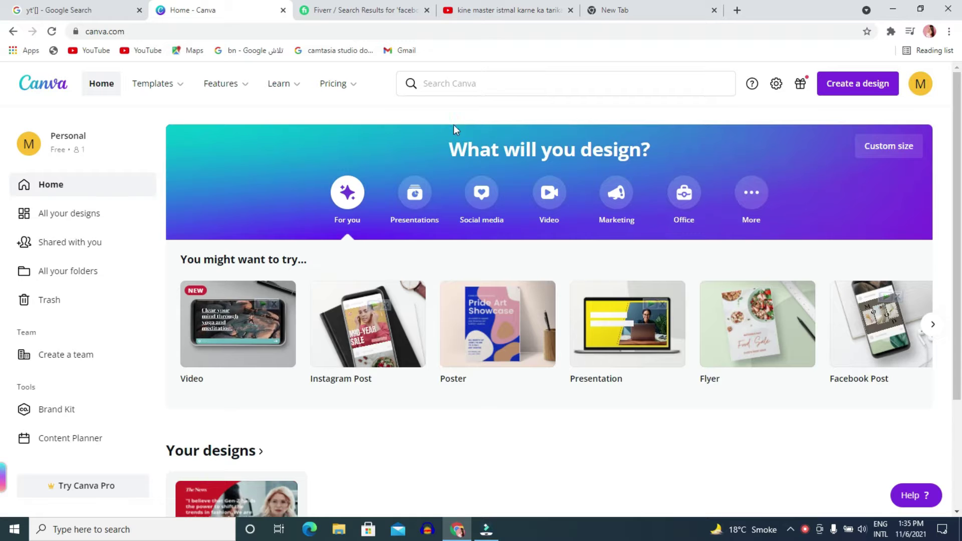
Step: Look through the suggested design types on the home page
{"action": "mouse_move", "coordinate": [221, 333]}
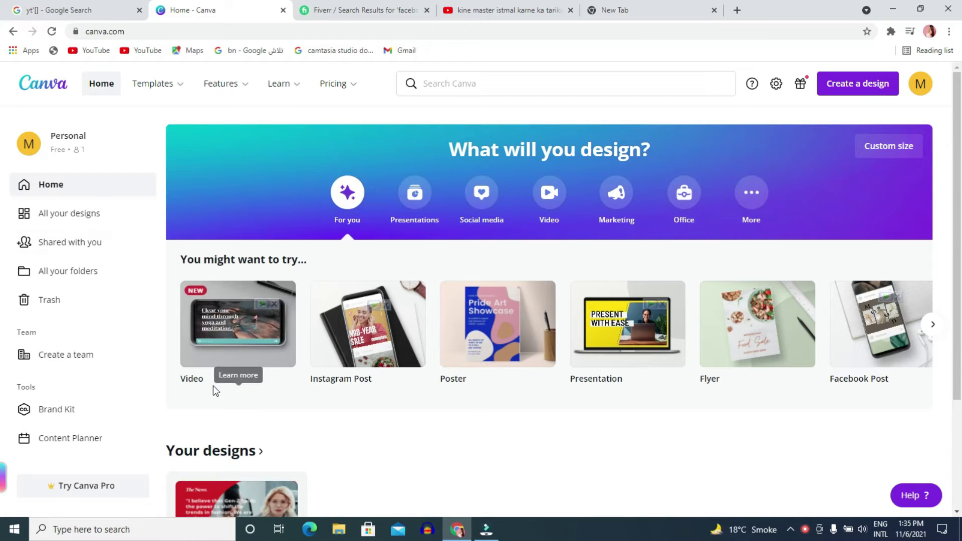
{"action": "mouse_move", "coordinate": [607, 381]}
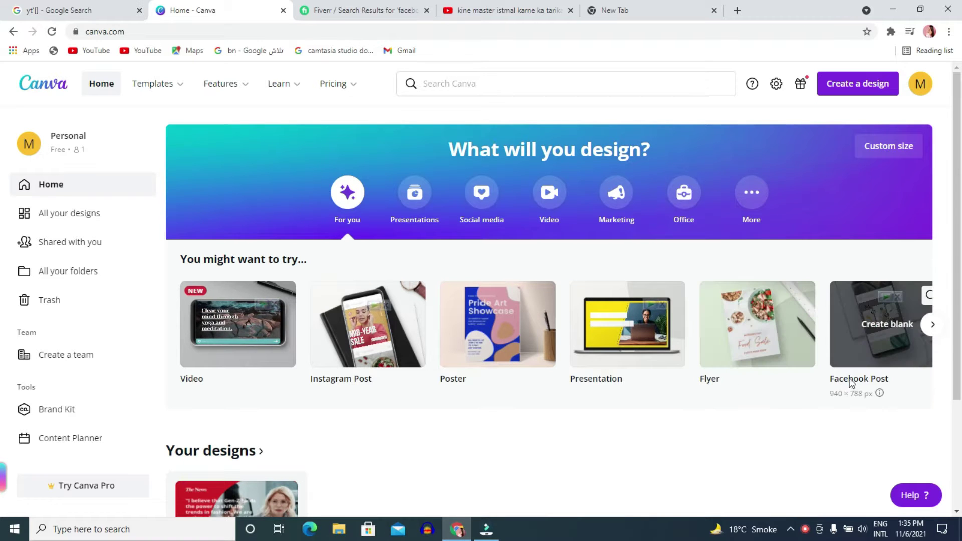
{"action": "left_click", "coordinate": [930, 325]}
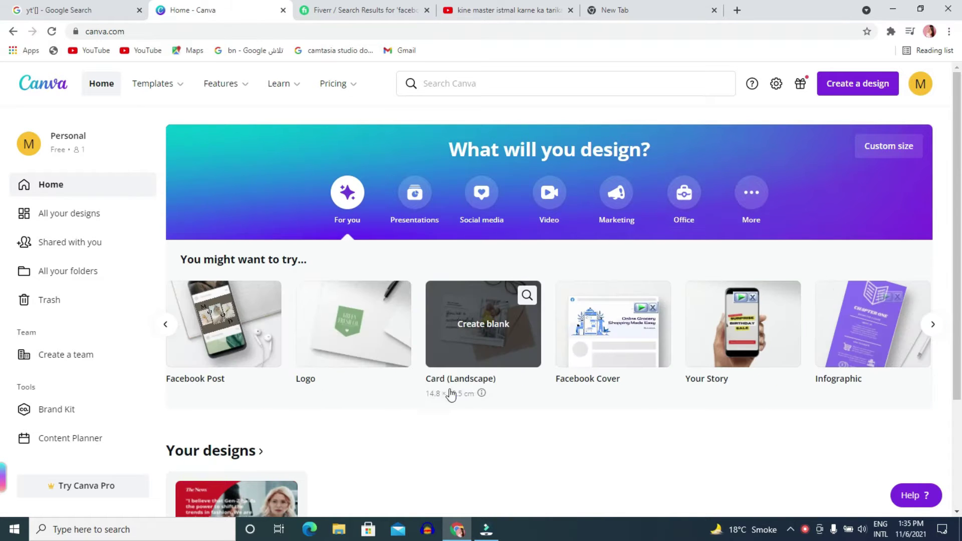
{"action": "mouse_move", "coordinate": [626, 375]}
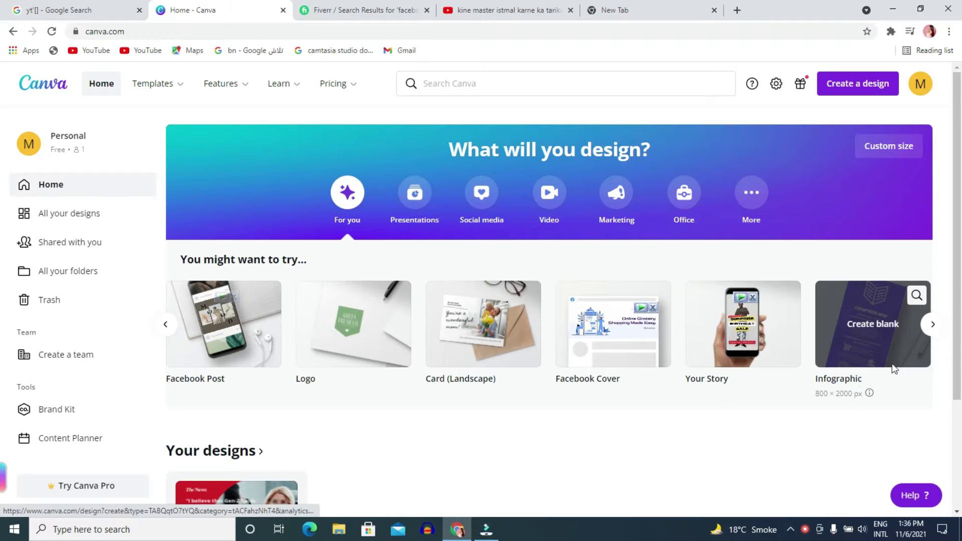
{"action": "left_click", "coordinate": [933, 324]}
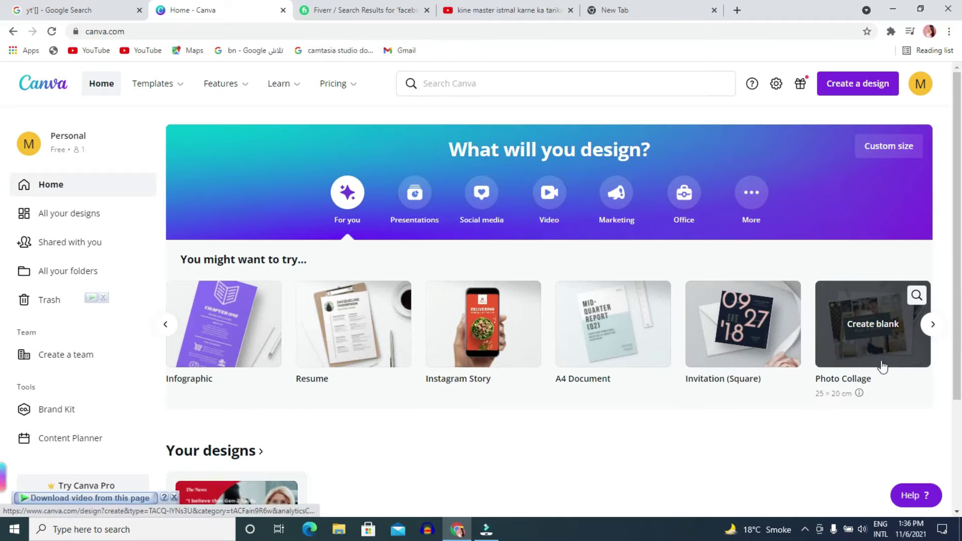
{"action": "left_click", "coordinate": [933, 324]}
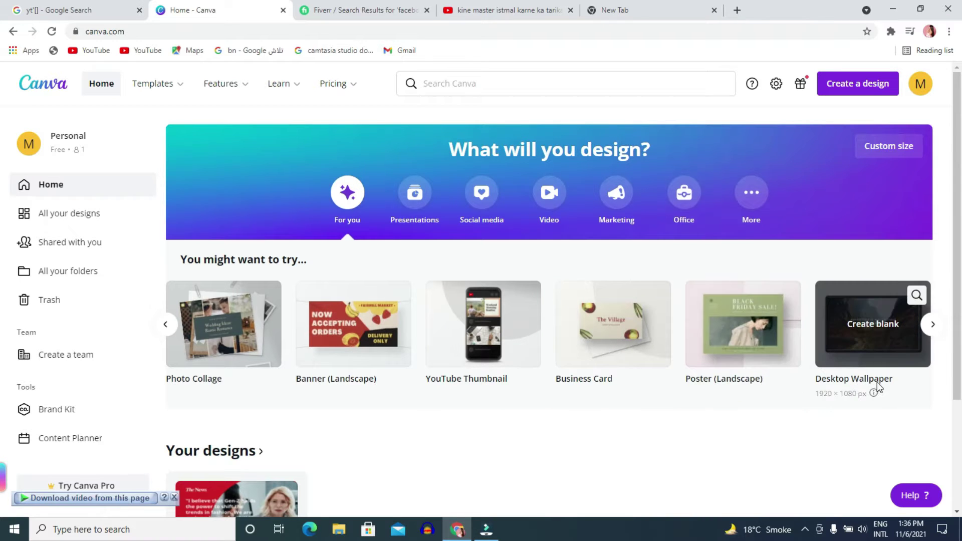
{"action": "left_click", "coordinate": [932, 324]}
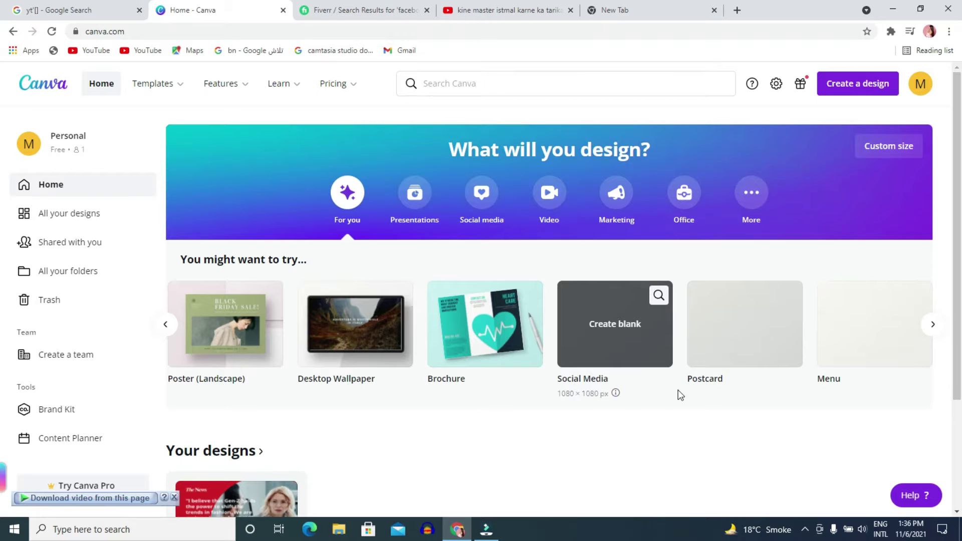
{"action": "left_click", "coordinate": [933, 324]}
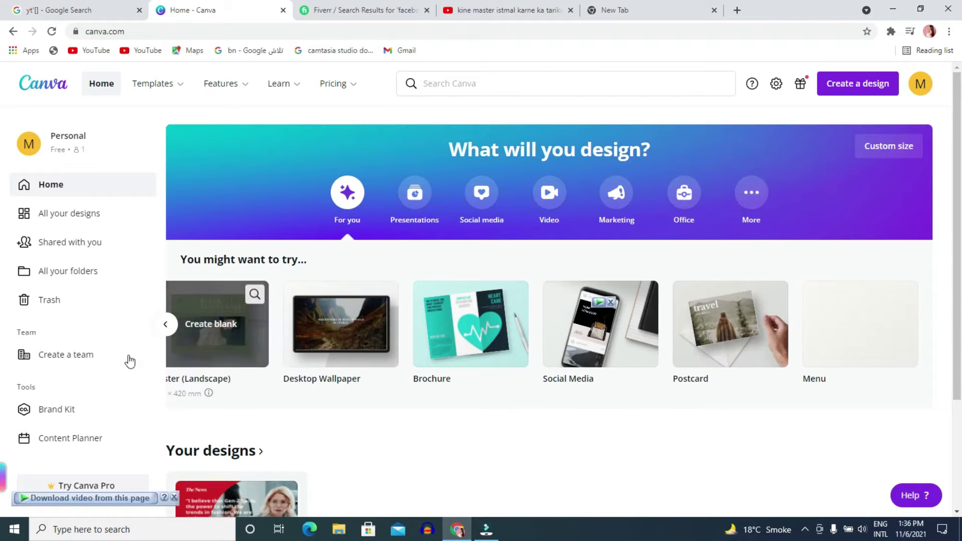
{"action": "left_click", "coordinate": [166, 325]}
{"action": "left_click", "coordinate": [166, 324]}
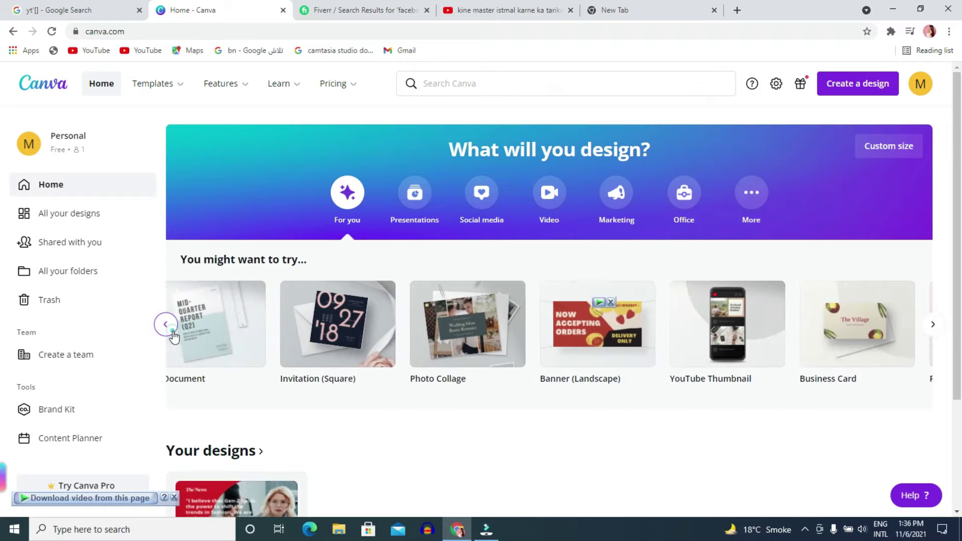
{"action": "left_click", "coordinate": [166, 324]}
{"action": "left_click", "coordinate": [166, 324]}
{"action": "left_click", "coordinate": [165, 324]}
{"action": "left_click", "coordinate": [166, 324]}
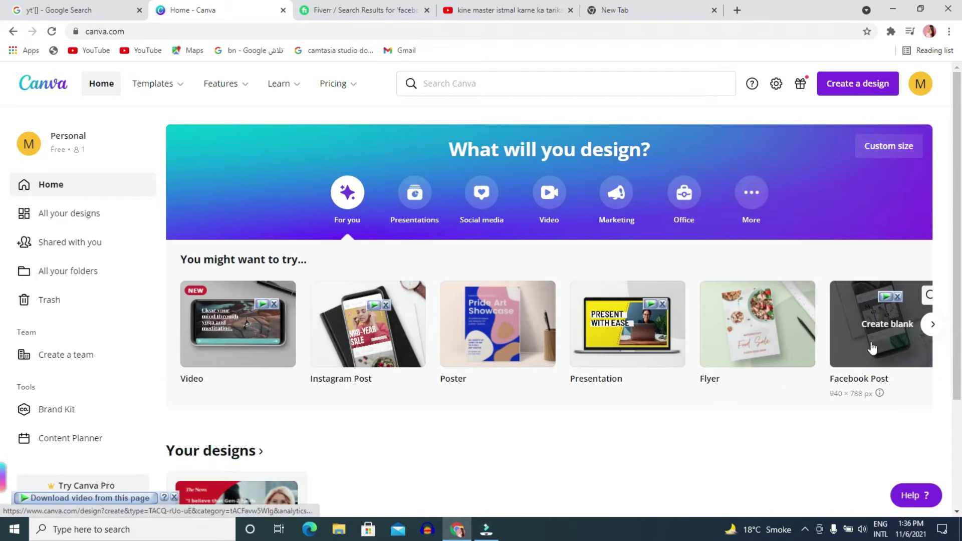
Step: Create a blank Facebook Post design, browse its template categories and add a second page
{"action": "left_click", "coordinate": [764, 347]}
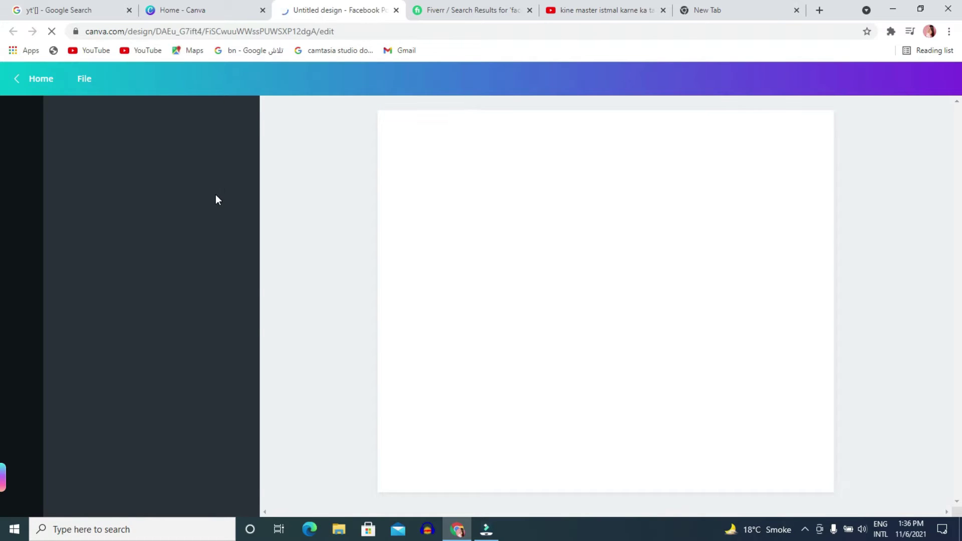
{"action": "scroll", "coordinate": [140, 208], "scroll_direction": "down", "scroll_amount": 9}
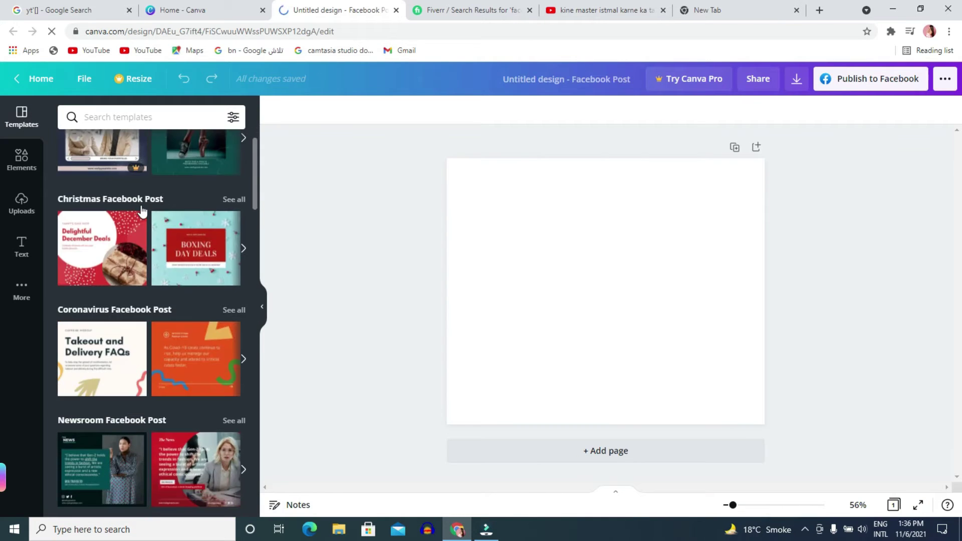
{"action": "scroll", "coordinate": [150, 243], "scroll_direction": "down", "scroll_amount": 15}
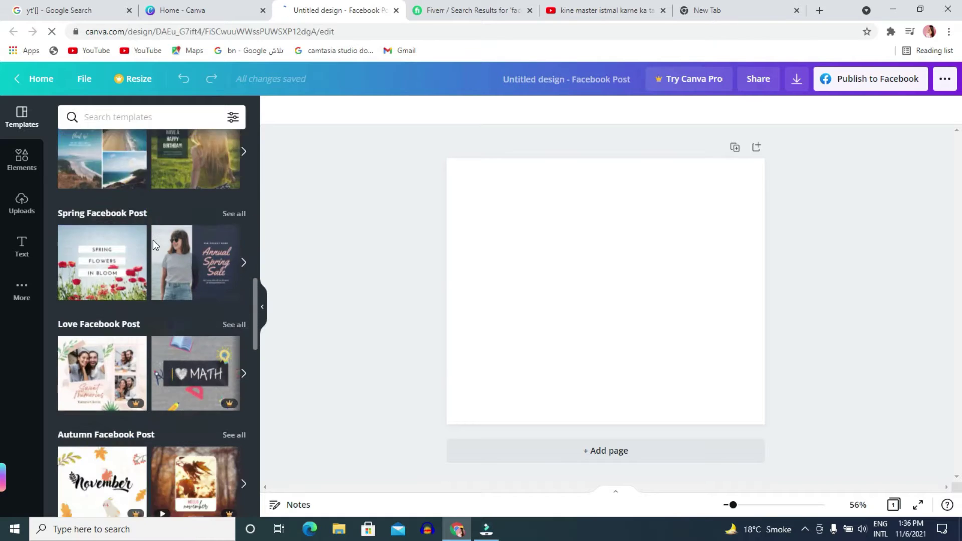
{"action": "scroll", "coordinate": [137, 258], "scroll_direction": "down", "scroll_amount": 6}
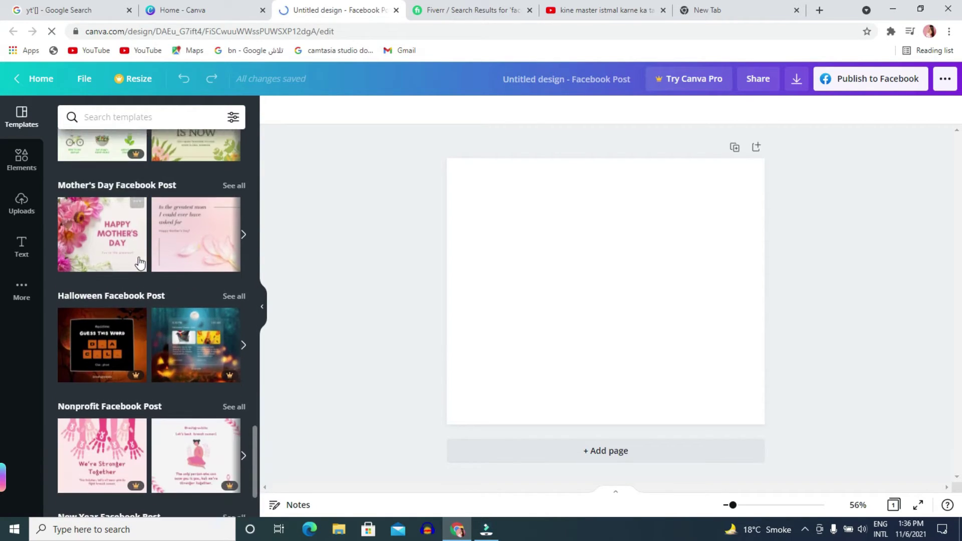
{"action": "scroll", "coordinate": [107, 319], "scroll_direction": "down", "scroll_amount": 13}
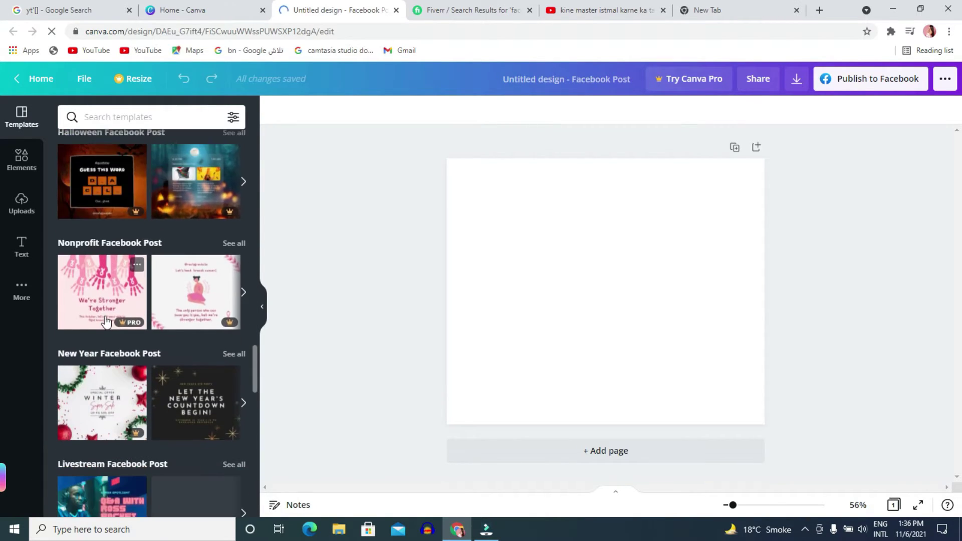
{"action": "left_click", "coordinate": [110, 321]}
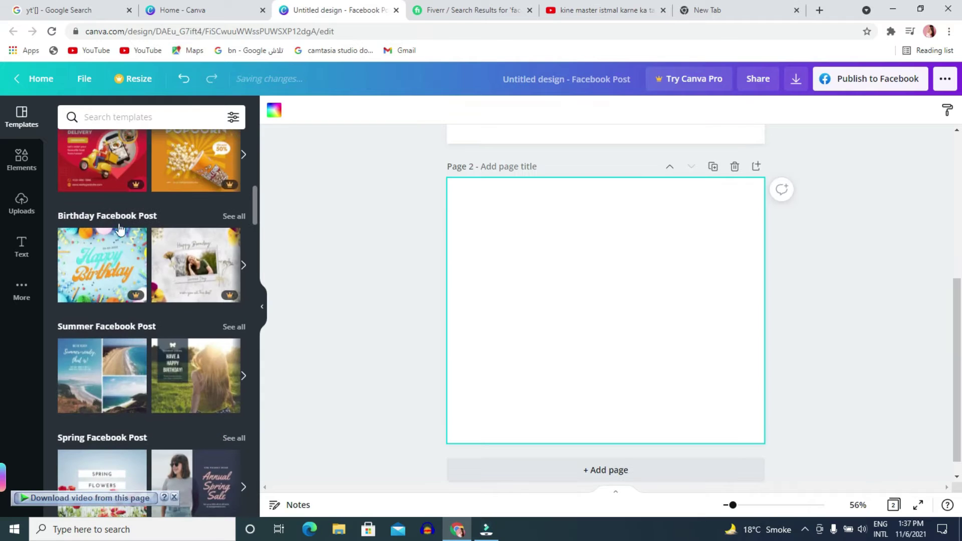
Step: Apply the "Annual Spring Sale" template from the Spring Facebook Post category to page 2
{"action": "scroll", "coordinate": [125, 215], "scroll_direction": "up", "scroll_amount": 5}
{"action": "scroll", "coordinate": [128, 230], "scroll_direction": "down", "scroll_amount": 4}
{"action": "scroll", "coordinate": [143, 321], "scroll_direction": "down", "scroll_amount": 4}
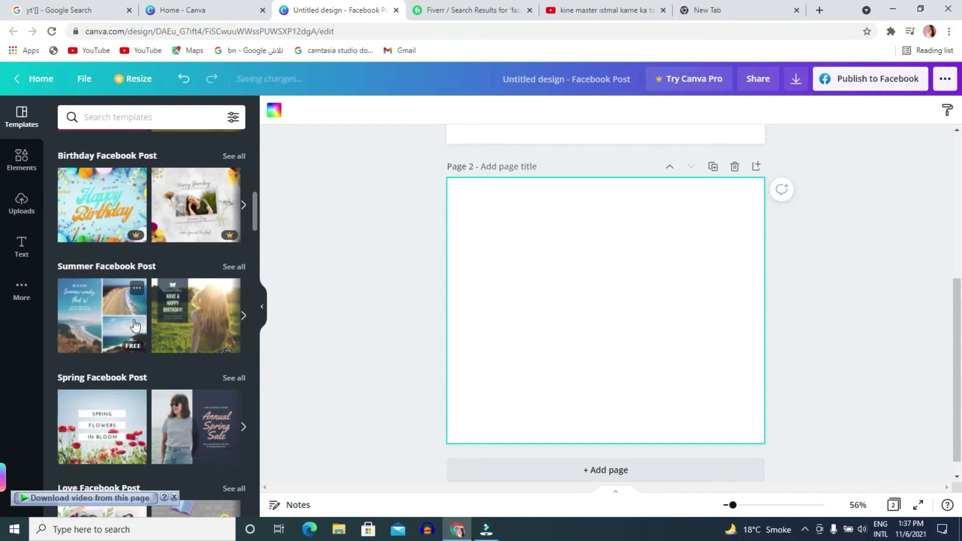
{"action": "scroll", "coordinate": [198, 269], "scroll_direction": "down", "scroll_amount": 3}
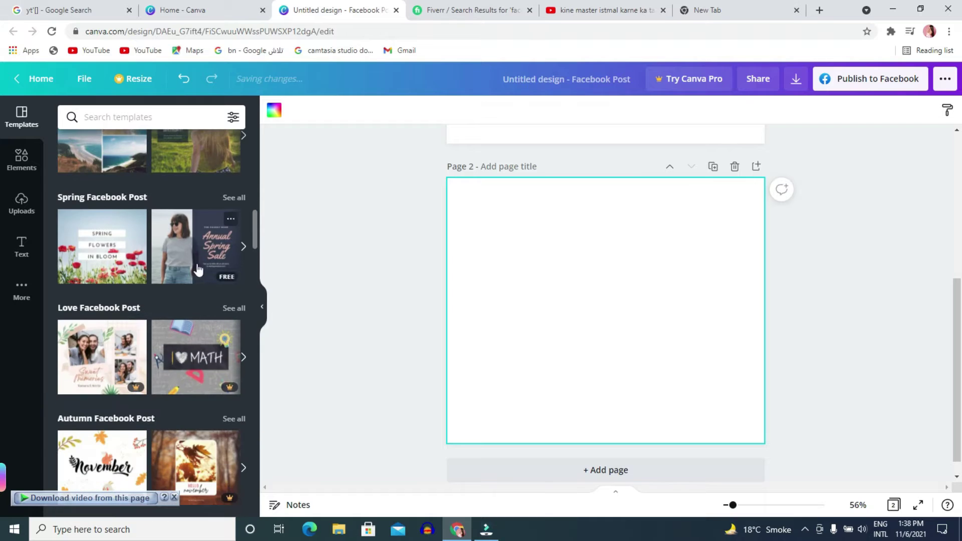
{"action": "left_click", "coordinate": [210, 253]}
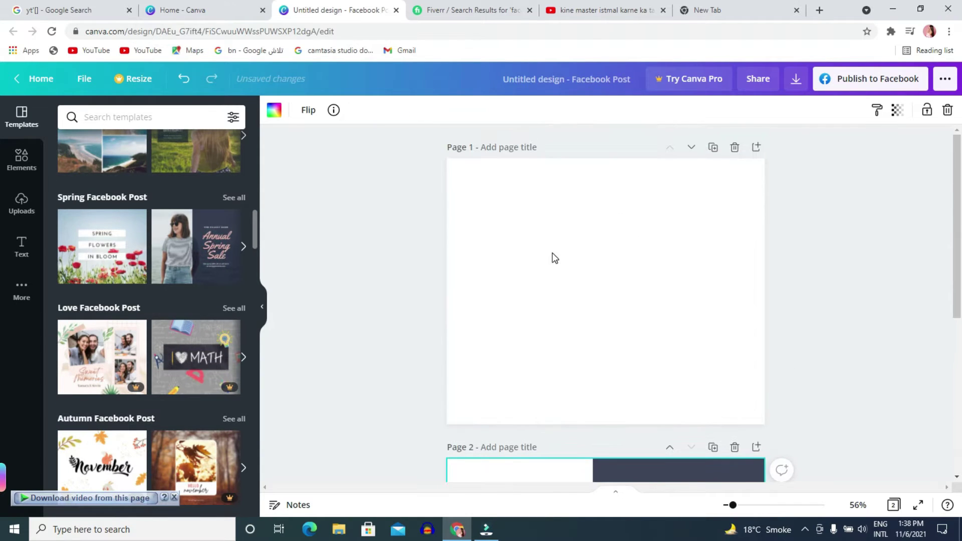
Step: Replace the small heading above the large title on page 2 with "ONLINE EARN MONEY"
{"action": "left_click", "coordinate": [658, 221]}
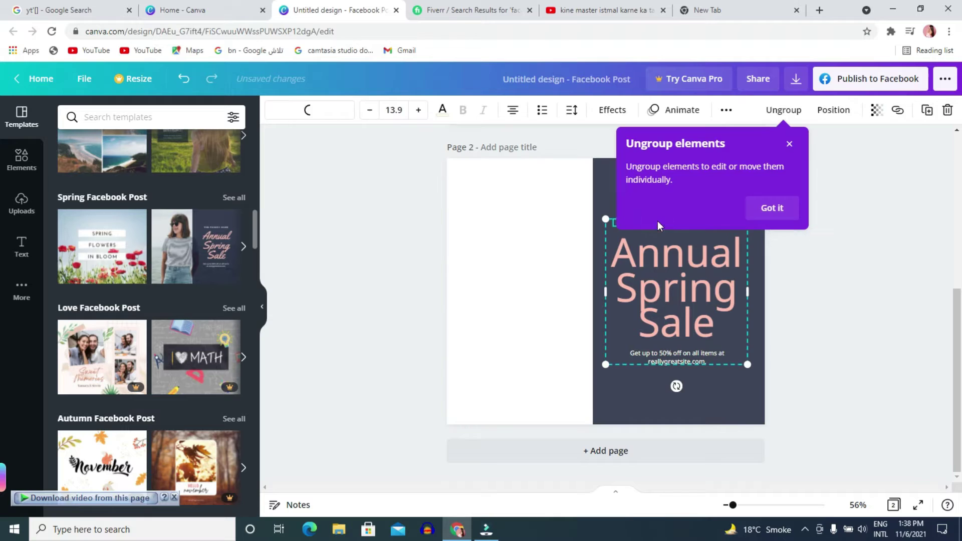
{"action": "left_click", "coordinate": [758, 211]}
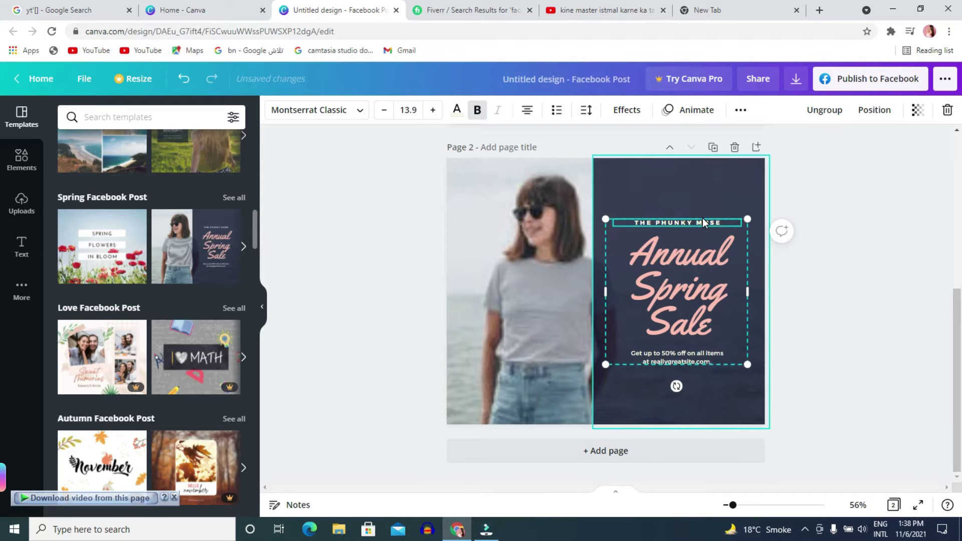
{"action": "double_click", "coordinate": [708, 221]}
{"action": "type", "text": "ONLINE EARN MONEY"}
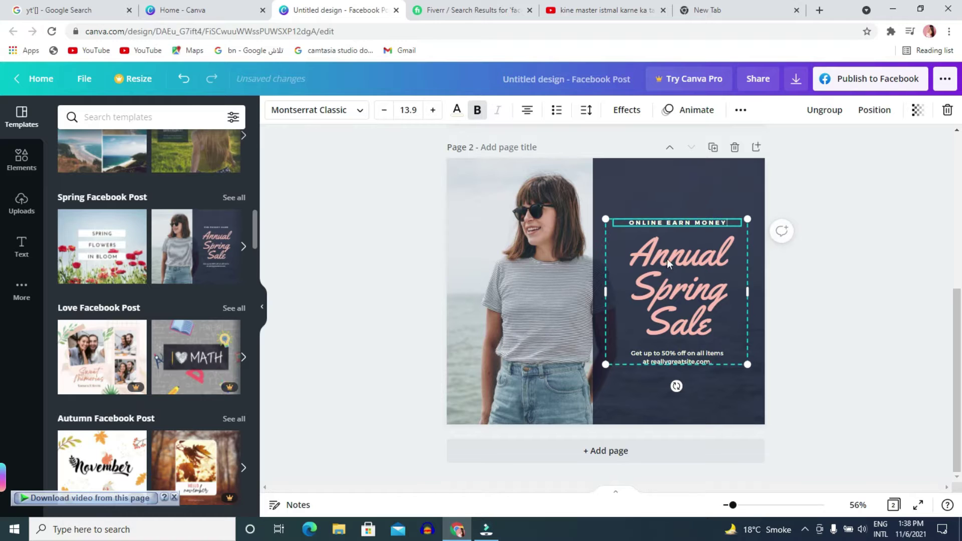
Step: Replace the large "Annual Spring Sale" title with "skills plus"
{"action": "left_click", "coordinate": [651, 247]}
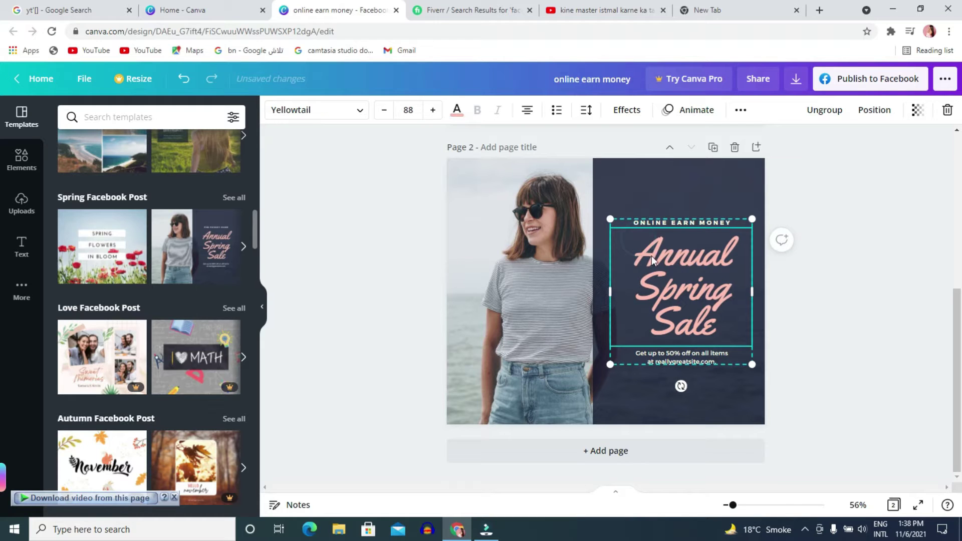
{"action": "double_click", "coordinate": [653, 263]}
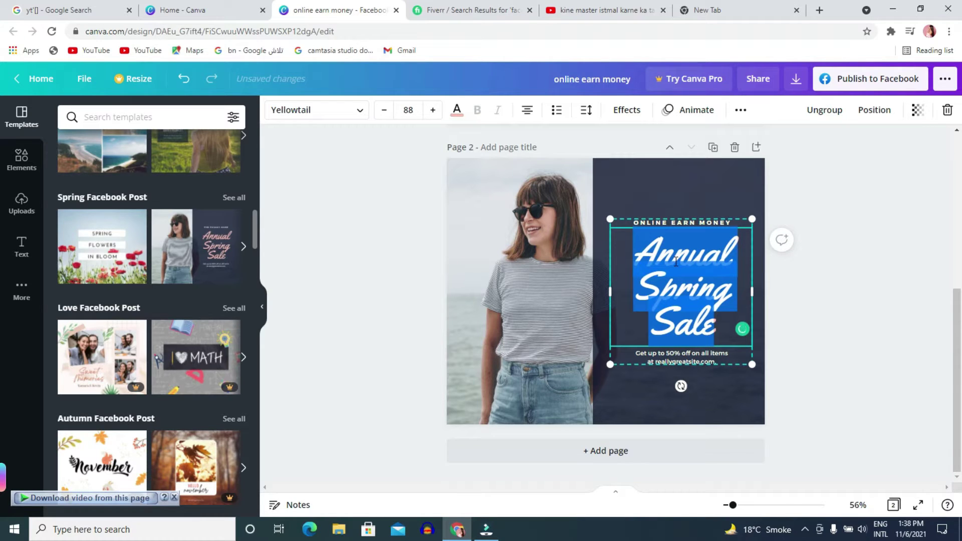
{"action": "type", "text": "skills plus"}
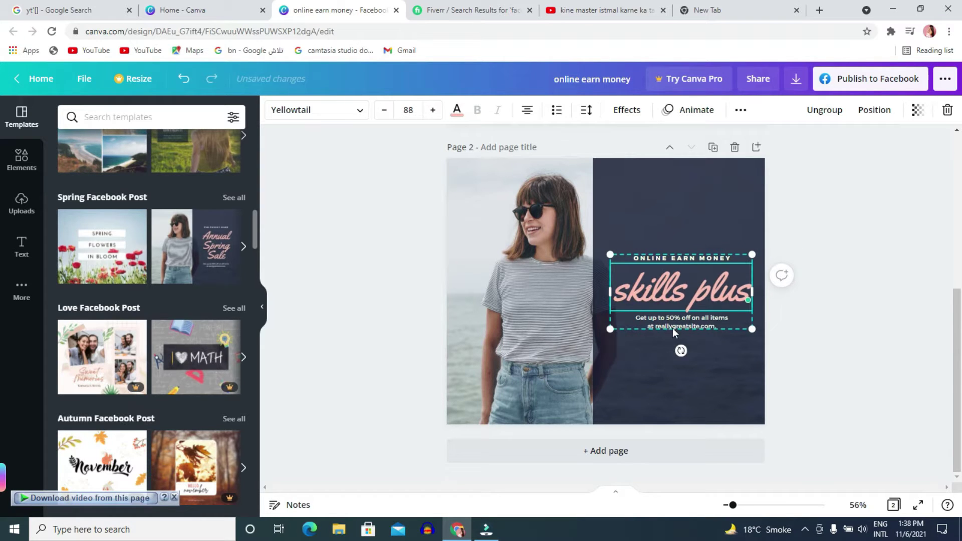
Step: Replace the small discount text below the title with "online earn money skills"
{"action": "left_click", "coordinate": [676, 321]}
{"action": "double_click", "coordinate": [671, 324]}
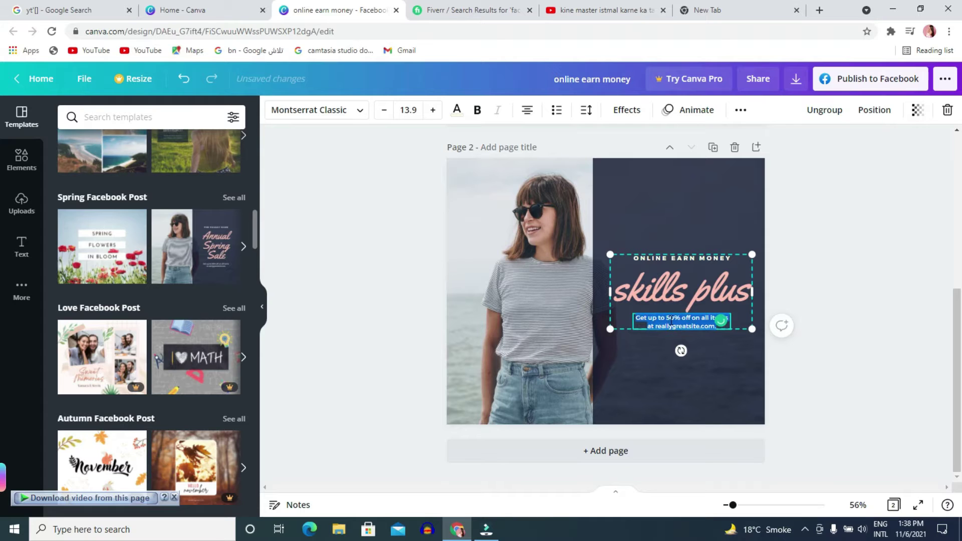
{"action": "type", "text": "anline earn money skills"}
{"action": "left_click", "coordinate": [665, 364]}
Step: Try to remove the woman's background photo from page 2
{"action": "double_click", "coordinate": [539, 284]}
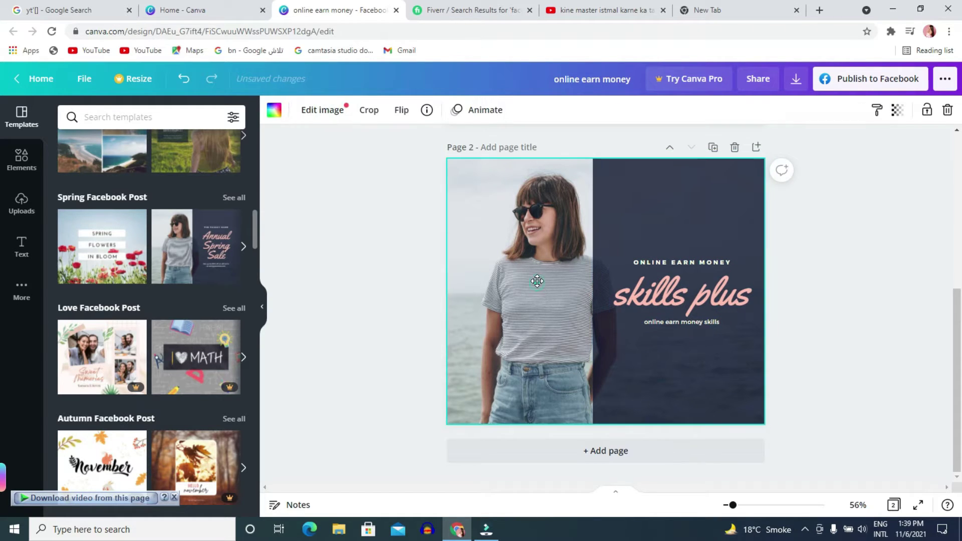
{"action": "double_click", "coordinate": [547, 191]}
{"action": "right_click", "coordinate": [540, 255]}
{"action": "left_click", "coordinate": [571, 258]}
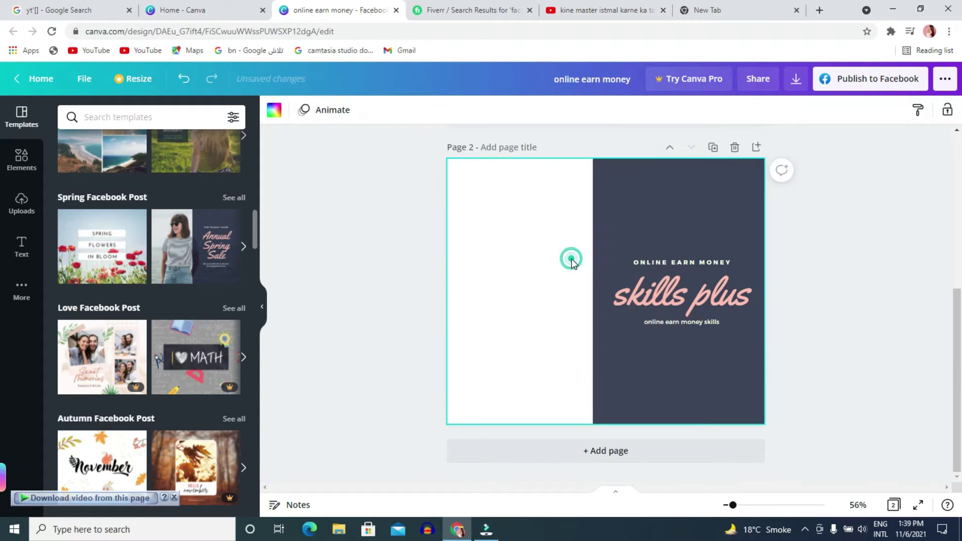
{"action": "right_click", "coordinate": [510, 285]}
{"action": "key", "text": "Escape"}
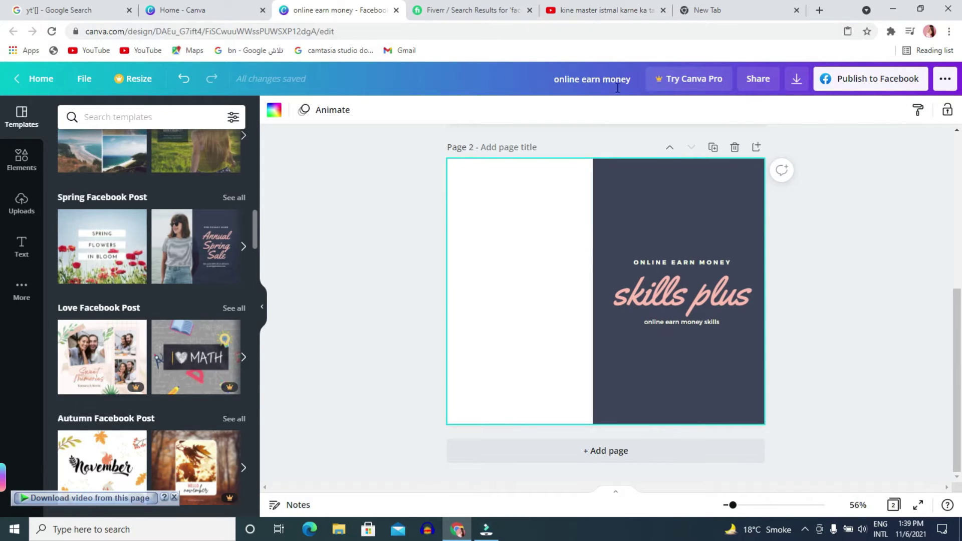
Step: Copy the man's cutout image "IMG_20211026_182718_726_1_-removebg-preview" from the Downloads folder in File Explorer and paste it into page 2 of the design
{"action": "left_click", "coordinate": [343, 532]}
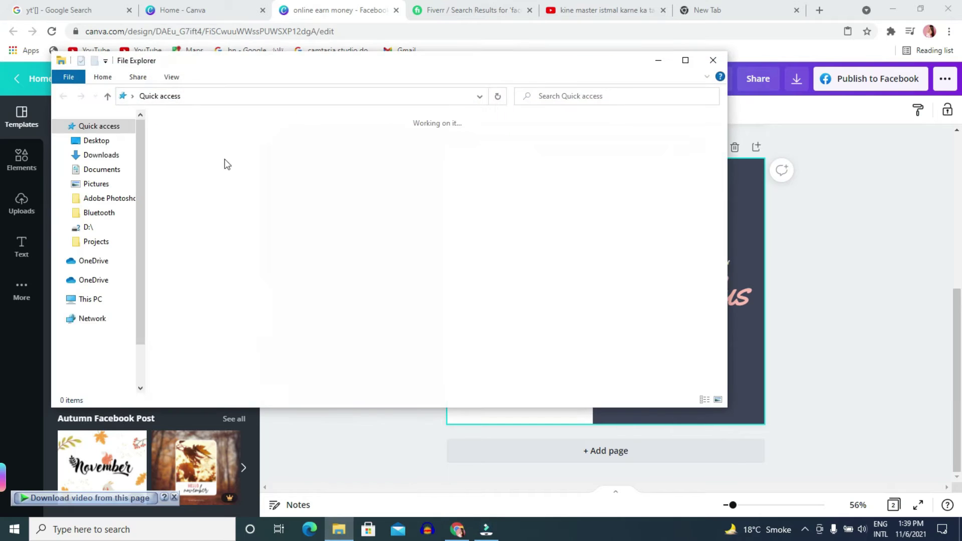
{"action": "left_click", "coordinate": [101, 155]}
{"action": "right_click", "coordinate": [312, 200]}
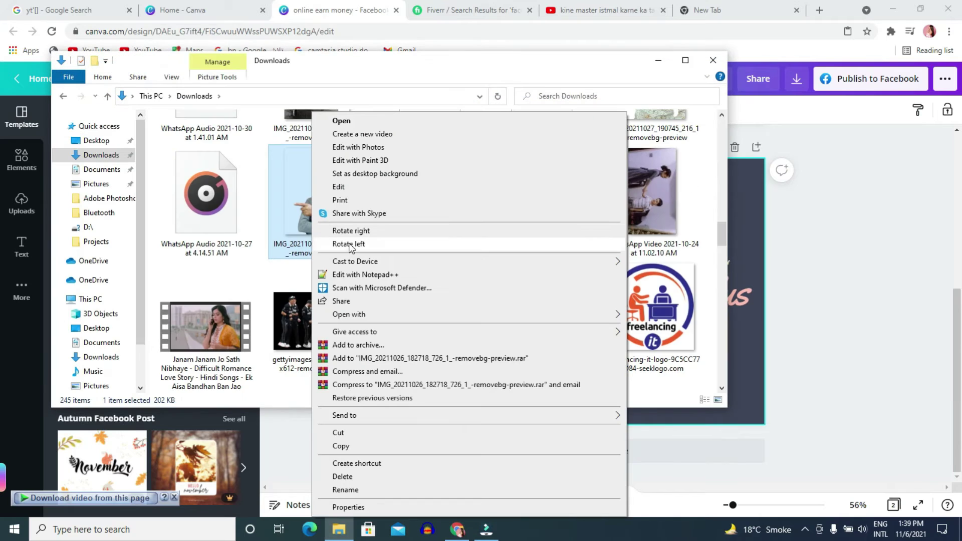
{"action": "left_click", "coordinate": [348, 444]}
{"action": "left_click", "coordinate": [521, 240]}
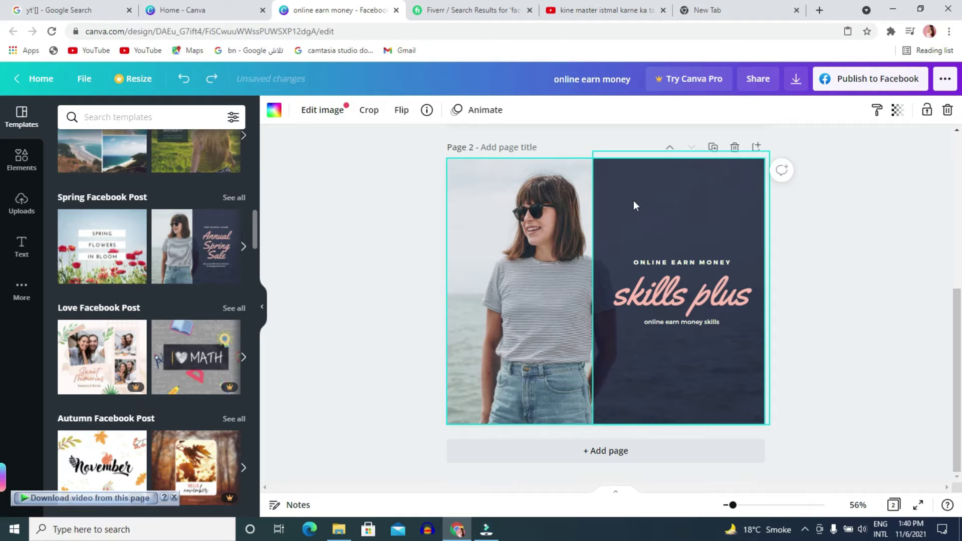
{"action": "key", "text": "ctrl+v"}
Step: Remove the woman's background photo and enlarge the pasted man's image to fill the page's white left half at full height
{"action": "right_click", "coordinate": [510, 285]}
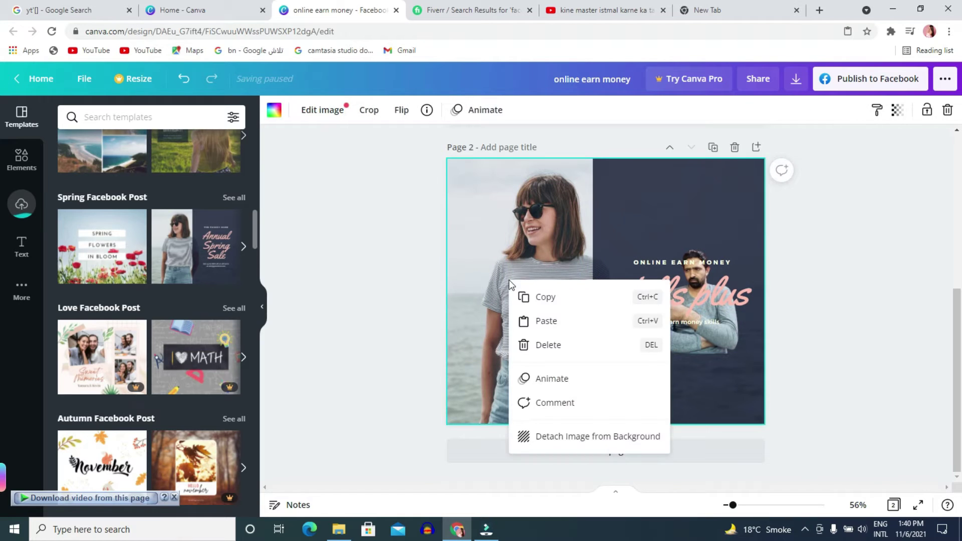
{"action": "left_click", "coordinate": [546, 319]}
{"action": "left_click_drag", "start_coordinate": [573, 260], "coordinate": [516, 356]}
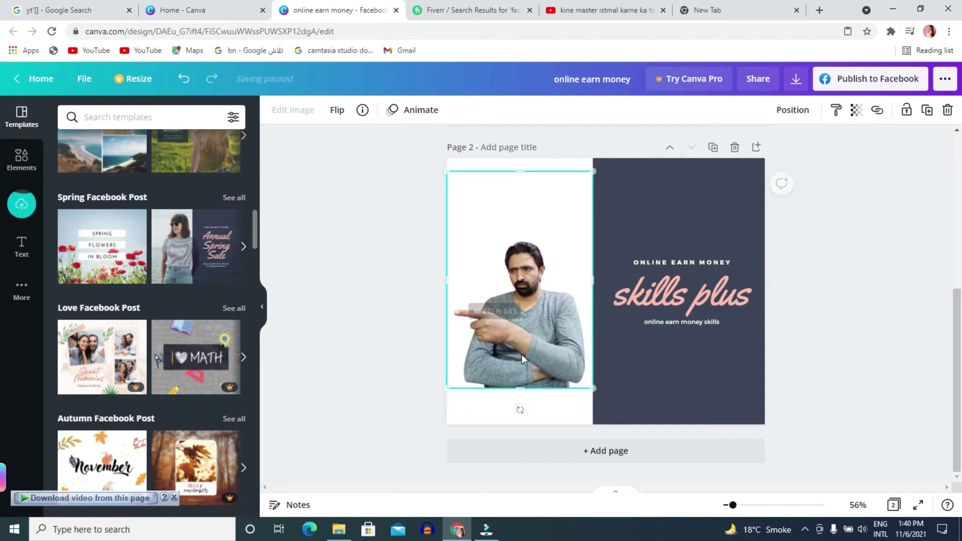
{"action": "left_click_drag", "start_coordinate": [518, 389], "coordinate": [519, 425]}
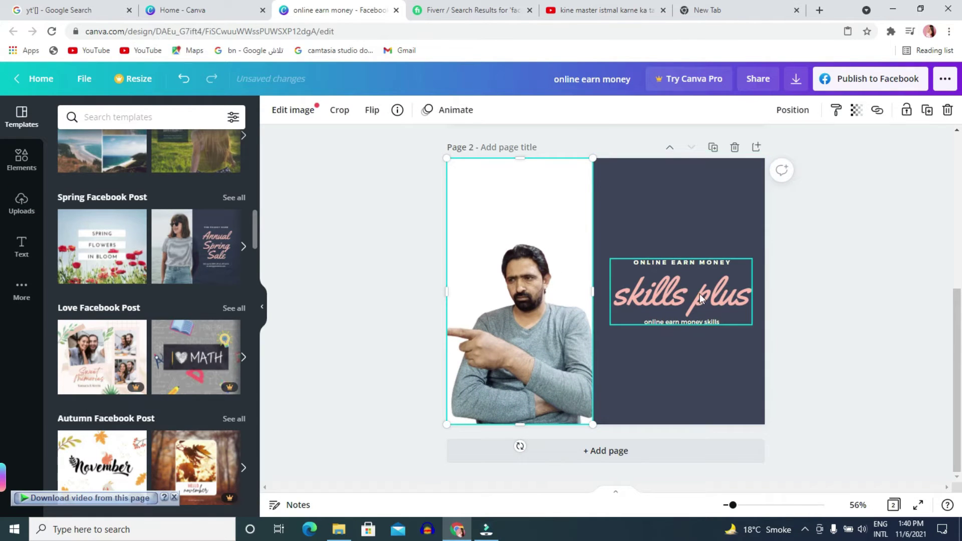
Step: Move the grouped text higher on page 2's dark panel and enlarge it slightly
{"action": "left_click", "coordinate": [671, 260]}
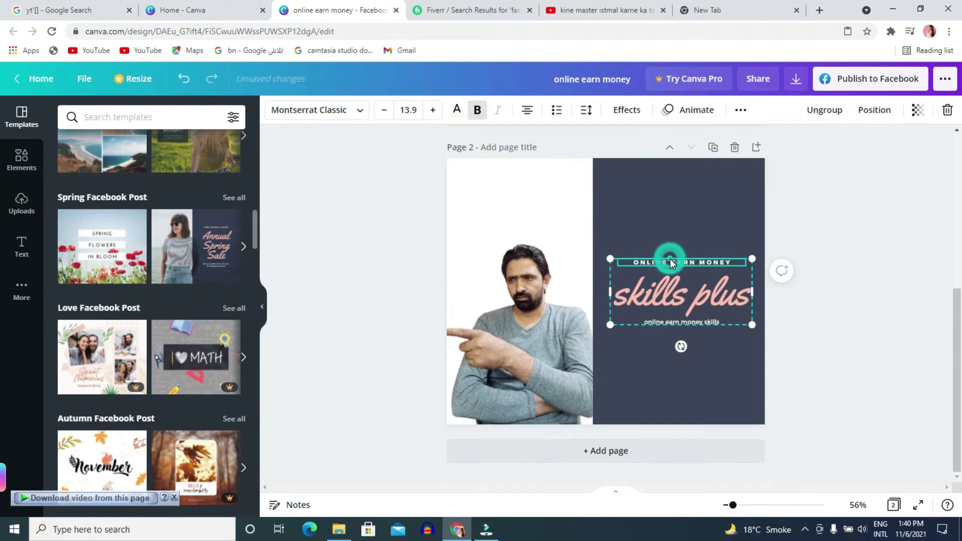
{"action": "left_click_drag", "start_coordinate": [679, 260], "coordinate": [672, 177]}
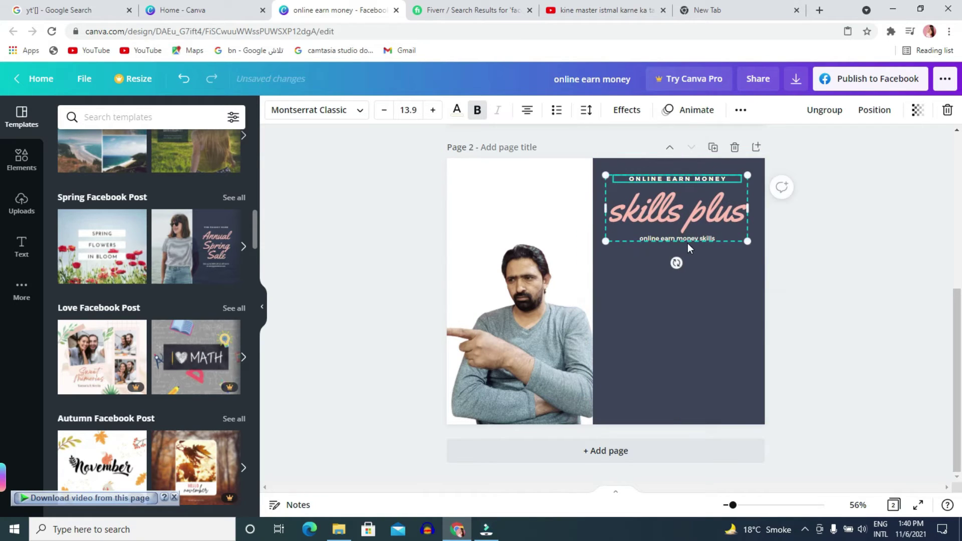
{"action": "left_click_drag", "start_coordinate": [605, 241], "coordinate": [598, 244]}
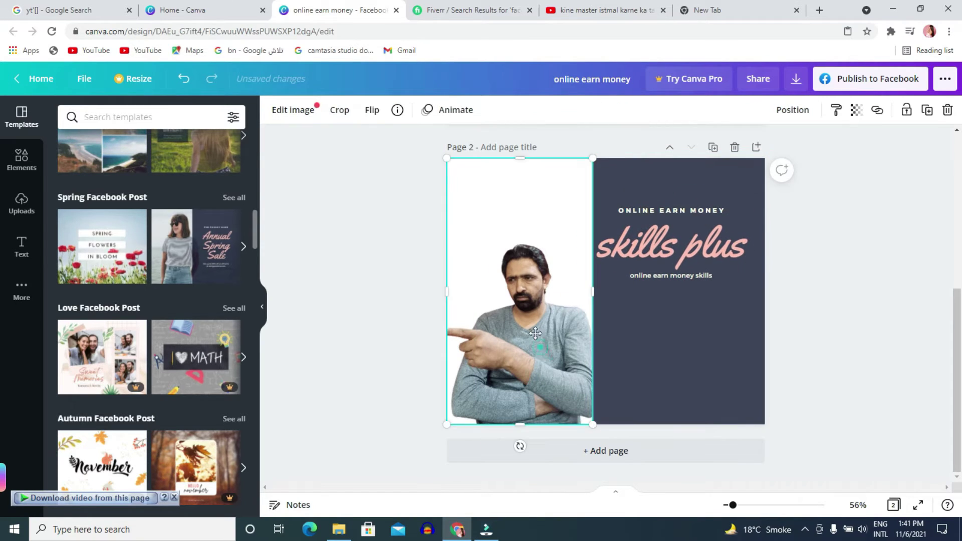
Step: Enlarge the man's image on page 2 so his head and torso fill more of the white half, down to the lower page edge
{"action": "left_click_drag", "start_coordinate": [537, 342], "coordinate": [537, 315]}
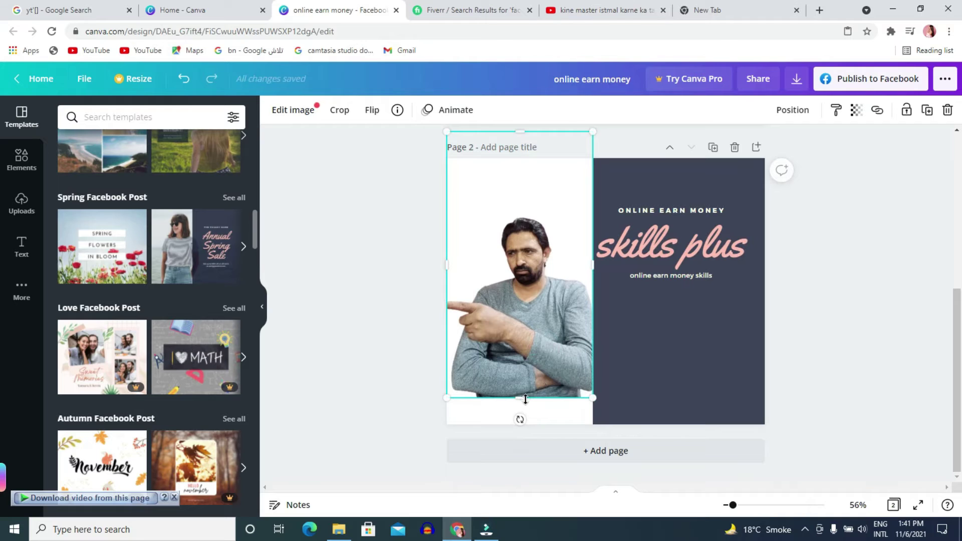
{"action": "left_click_drag", "start_coordinate": [524, 415], "coordinate": [521, 426]}
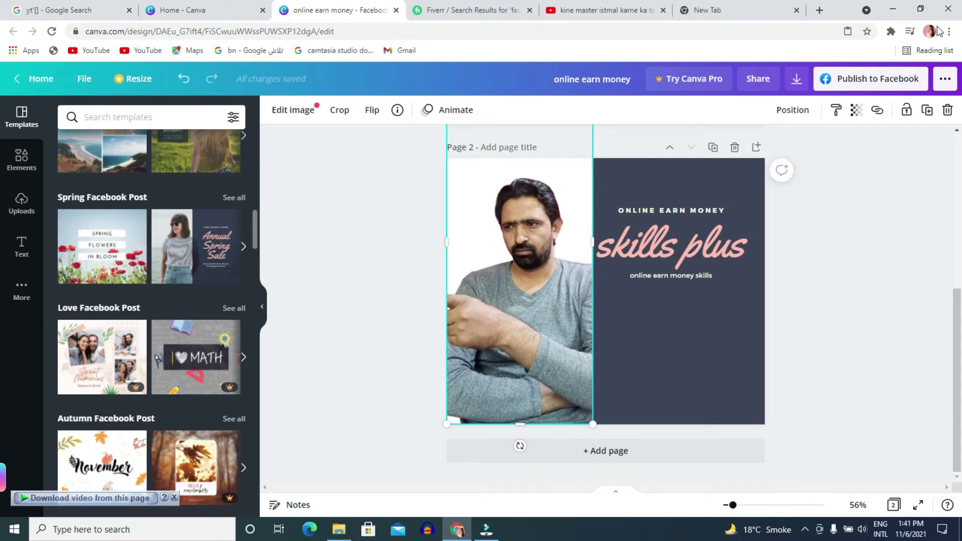
Step: Download the design as a PNG file and dismiss the post-scheduling offer
{"action": "left_click", "coordinate": [797, 80]}
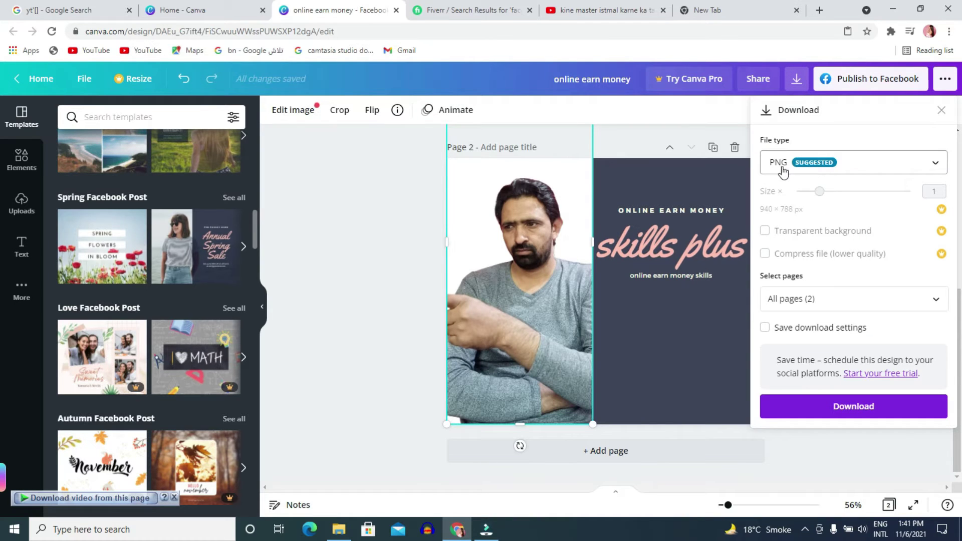
{"action": "left_click", "coordinate": [783, 172]}
{"action": "left_click", "coordinate": [860, 404]}
{"action": "left_click", "coordinate": [860, 405]}
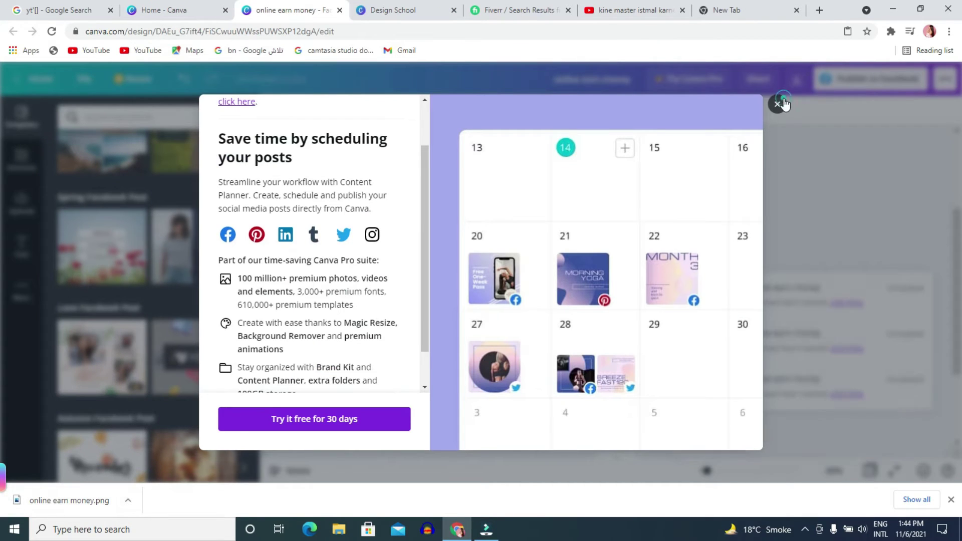
{"action": "left_click", "coordinate": [777, 104]}
Step: View the downloaded "online earn money" PNG from its Downloads folder, then close the image viewer and the folder window
{"action": "left_click", "coordinate": [127, 500]}
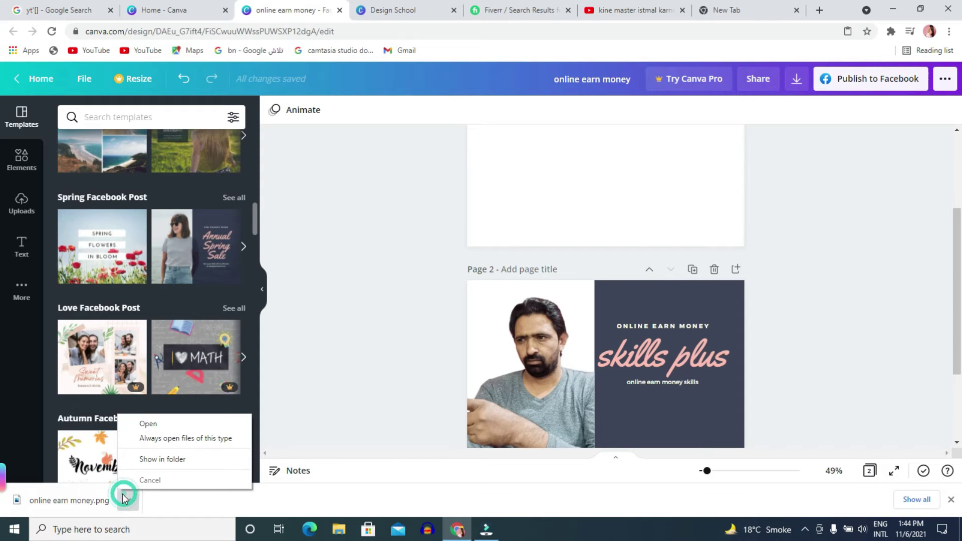
{"action": "left_click", "coordinate": [160, 455]}
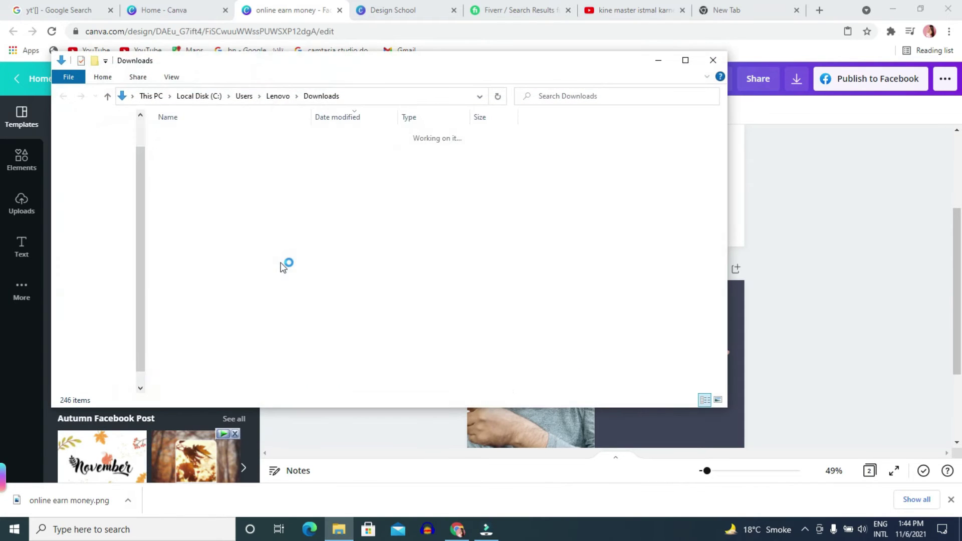
{"action": "double_click", "coordinate": [209, 152]}
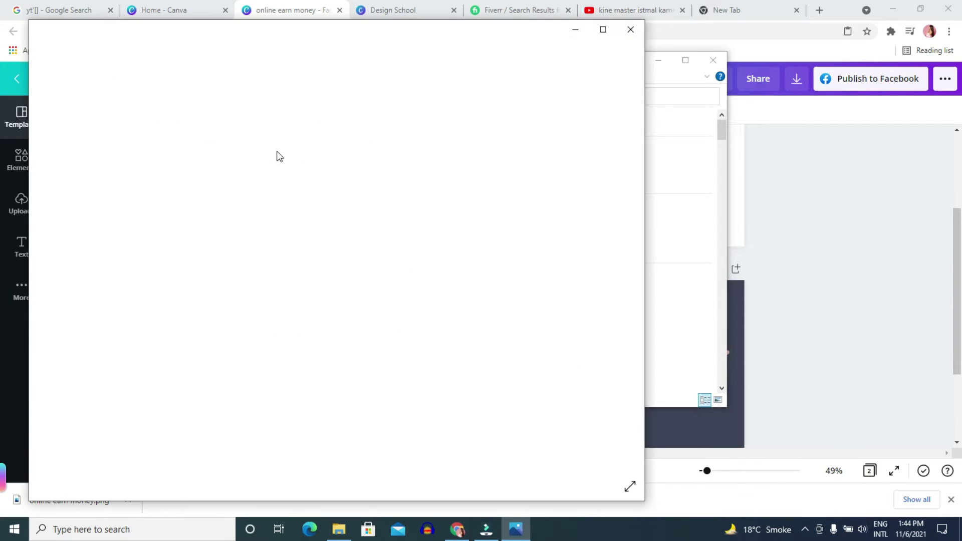
{"action": "scroll", "coordinate": [231, 215], "scroll_direction": "up", "scroll_amount": 4}
{"action": "scroll", "coordinate": [266, 201], "scroll_direction": "down", "scroll_amount": 4}
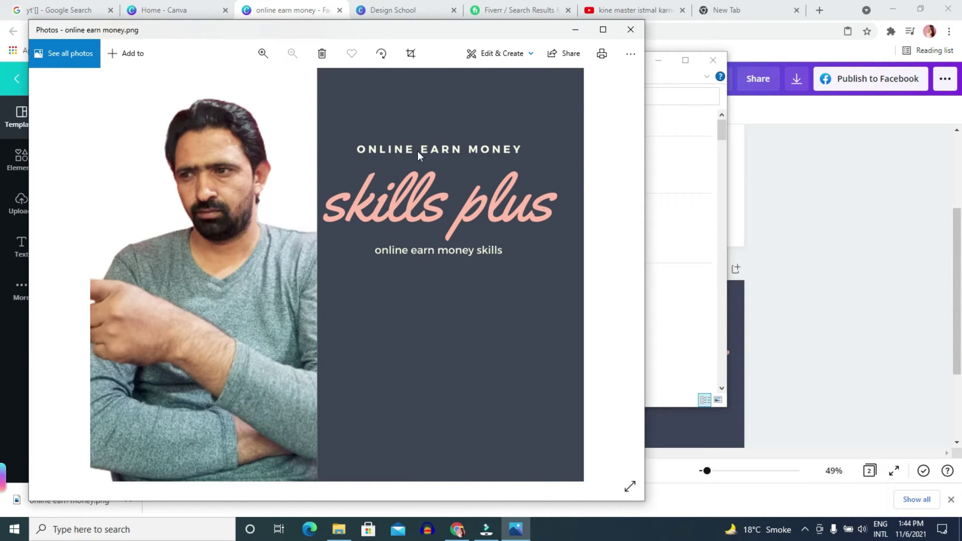
{"action": "left_click", "coordinate": [630, 29]}
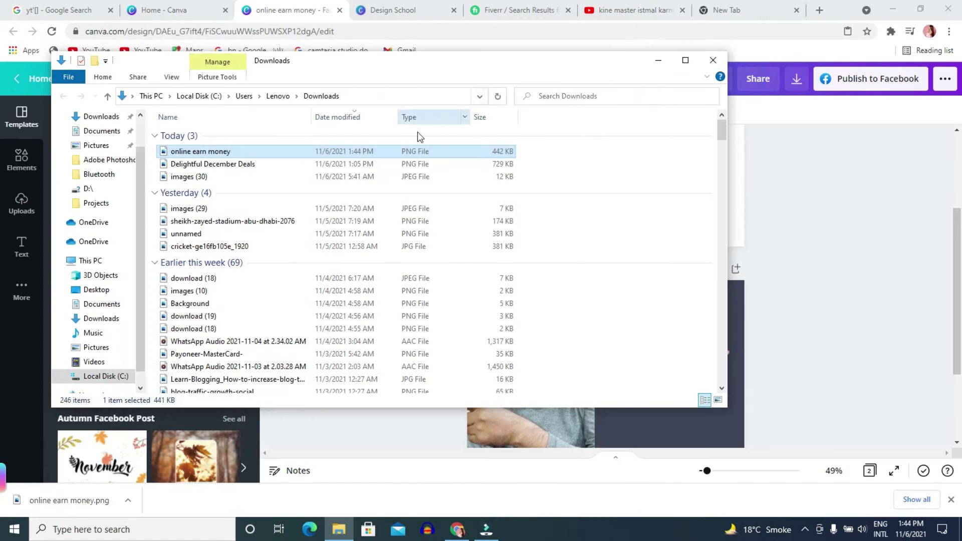
{"action": "left_click", "coordinate": [714, 60]}
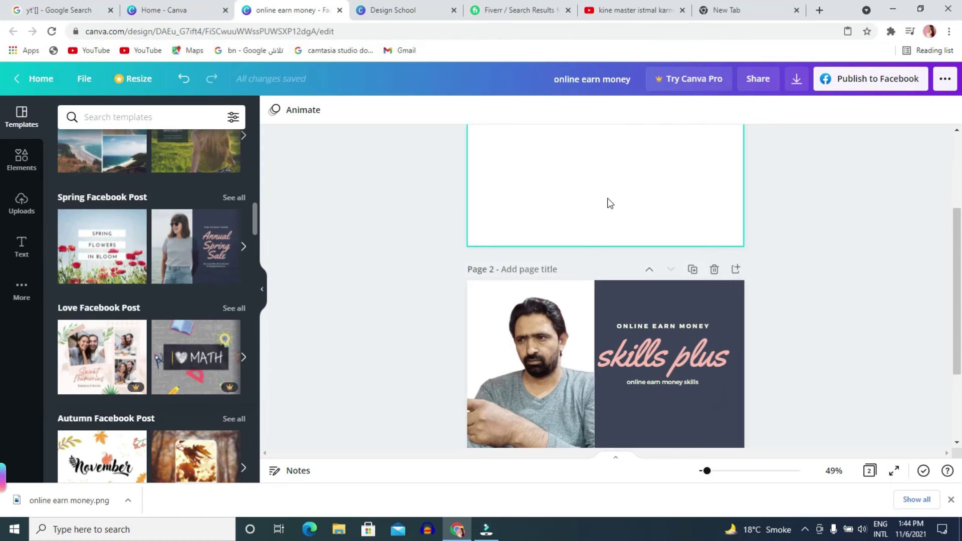
{"action": "scroll", "coordinate": [576, 296], "scroll_direction": "down", "scroll_amount": 2}
{"action": "scroll", "coordinate": [574, 299], "scroll_direction": "down", "scroll_amount": 1}
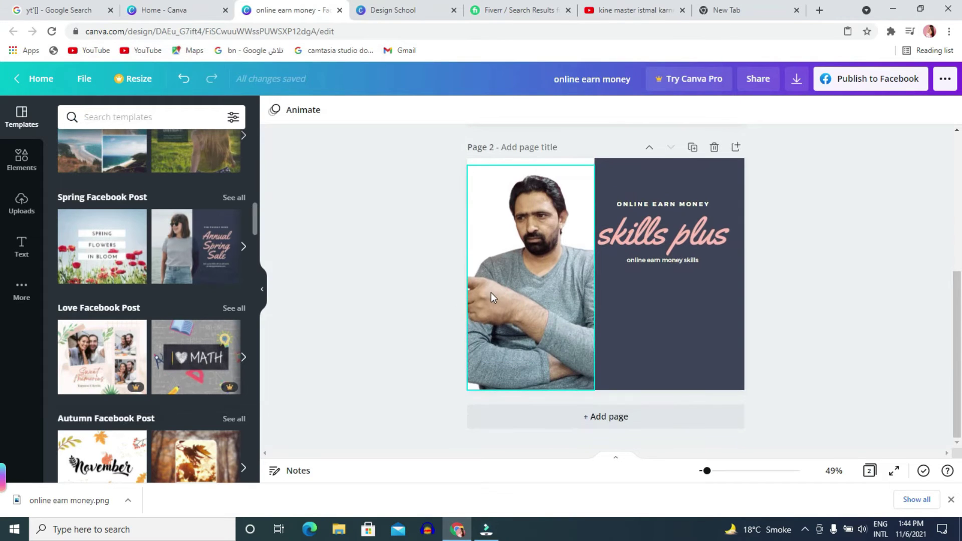
{"action": "scroll", "coordinate": [484, 293], "scroll_direction": "up", "scroll_amount": 5}
{"action": "scroll", "coordinate": [483, 293], "scroll_direction": "down", "scroll_amount": 5}
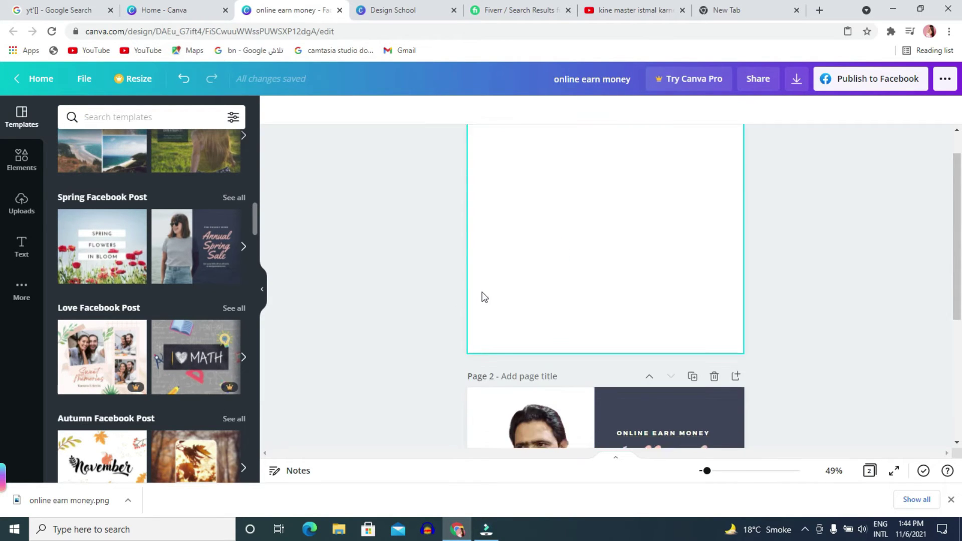
Step: Switch to the Fiverr results for "facebook design" and examine the gigs and starting prices on the first page
{"action": "left_click", "coordinate": [503, 7]}
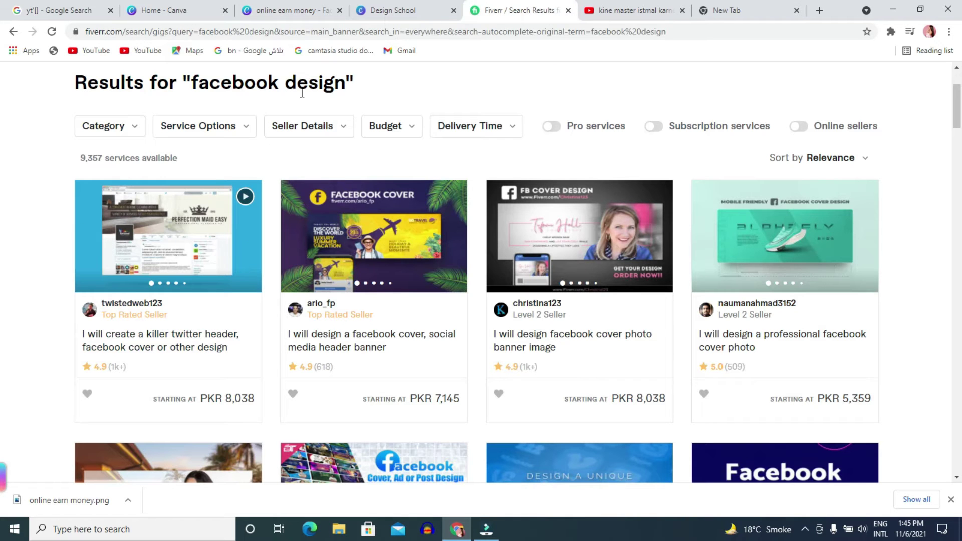
{"action": "scroll", "coordinate": [191, 167], "scroll_direction": "up", "scroll_amount": 3}
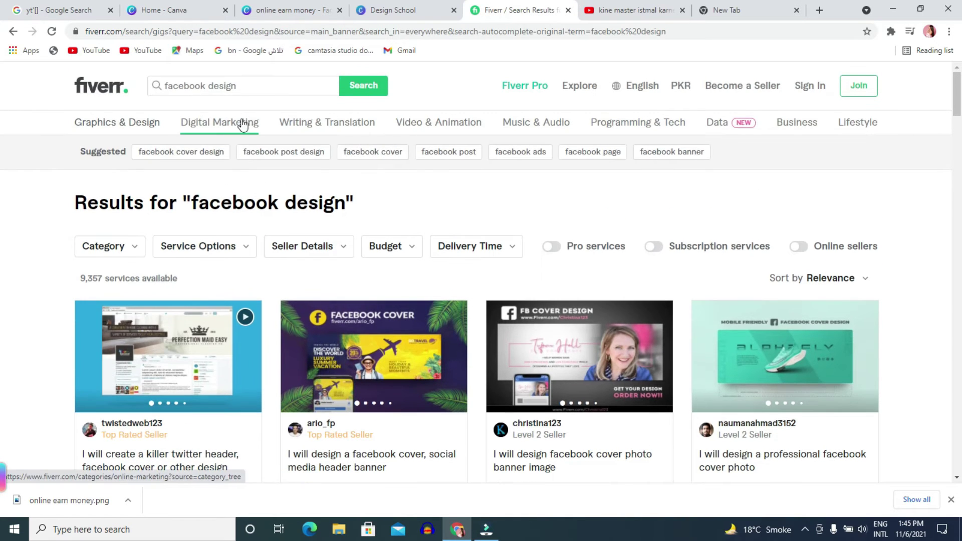
{"action": "mouse_move", "coordinate": [236, 125]}
{"action": "scroll", "coordinate": [224, 169], "scroll_direction": "down", "scroll_amount": 3}
{"action": "scroll", "coordinate": [229, 176], "scroll_direction": "up", "scroll_amount": 3}
{"action": "scroll", "coordinate": [520, 343], "scroll_direction": "down", "scroll_amount": 1}
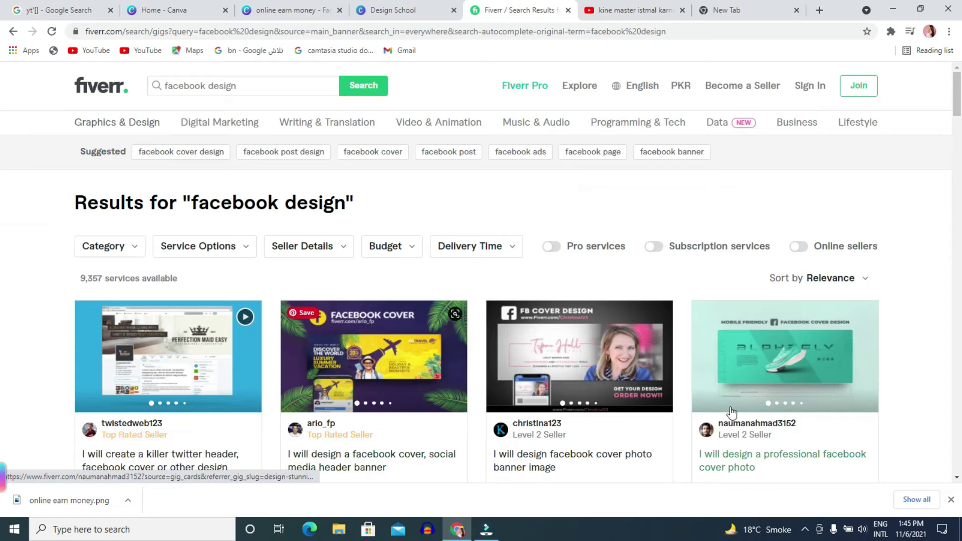
{"action": "scroll", "coordinate": [521, 344], "scroll_direction": "up", "scroll_amount": 1}
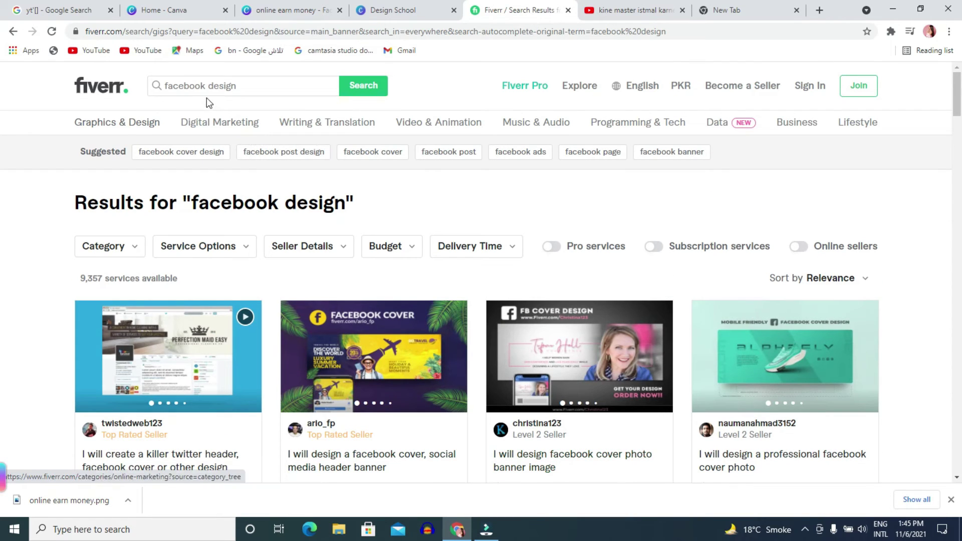
{"action": "scroll", "coordinate": [245, 177], "scroll_direction": "down", "scroll_amount": 5}
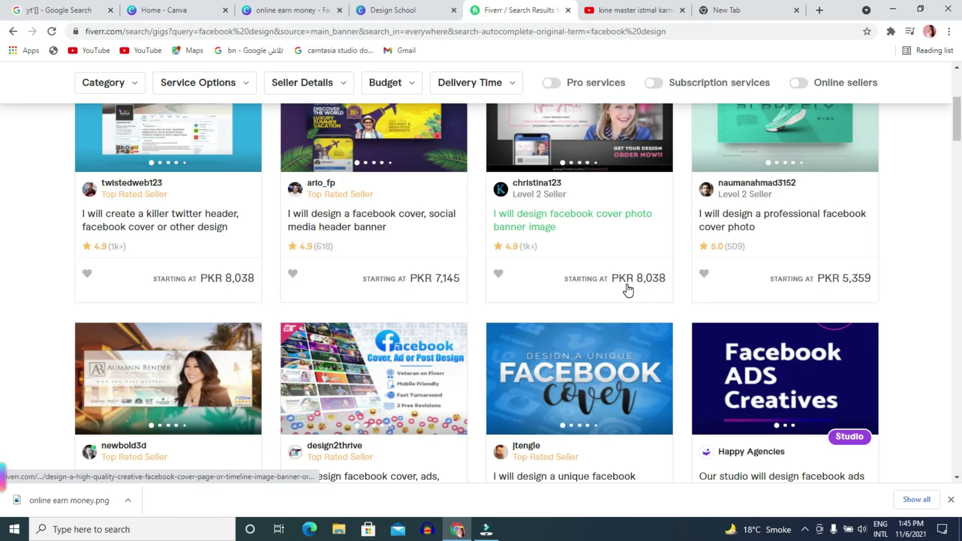
{"action": "scroll", "coordinate": [629, 286], "scroll_direction": "down", "scroll_amount": 6}
{"action": "scroll", "coordinate": [501, 350], "scroll_direction": "down", "scroll_amount": 10}
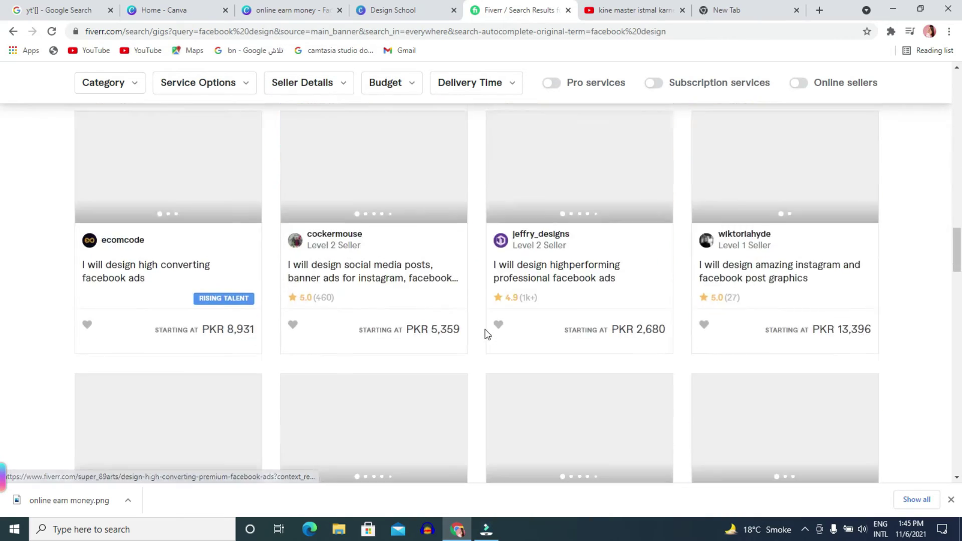
{"action": "scroll", "coordinate": [484, 332], "scroll_direction": "down", "scroll_amount": 20}
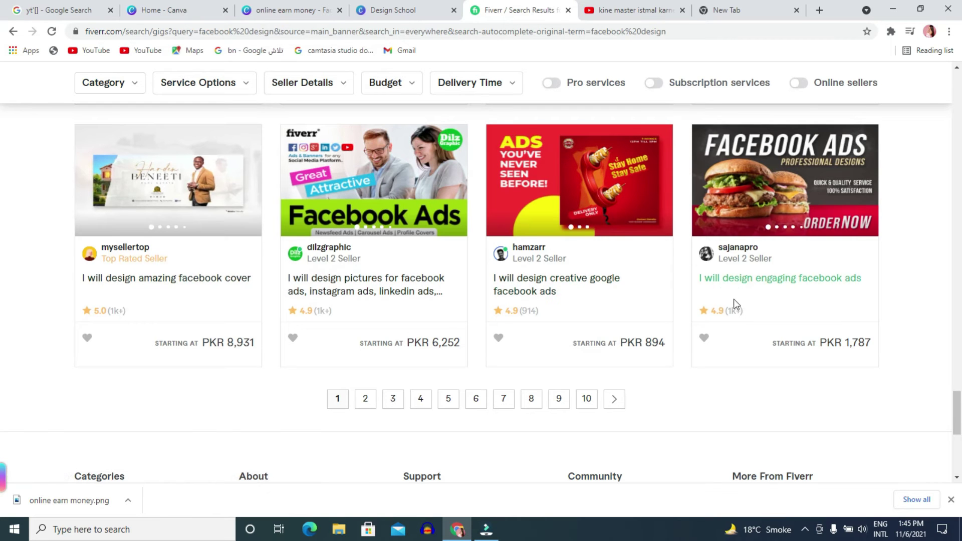
{"action": "scroll", "coordinate": [601, 250], "scroll_direction": "up", "scroll_amount": 4}
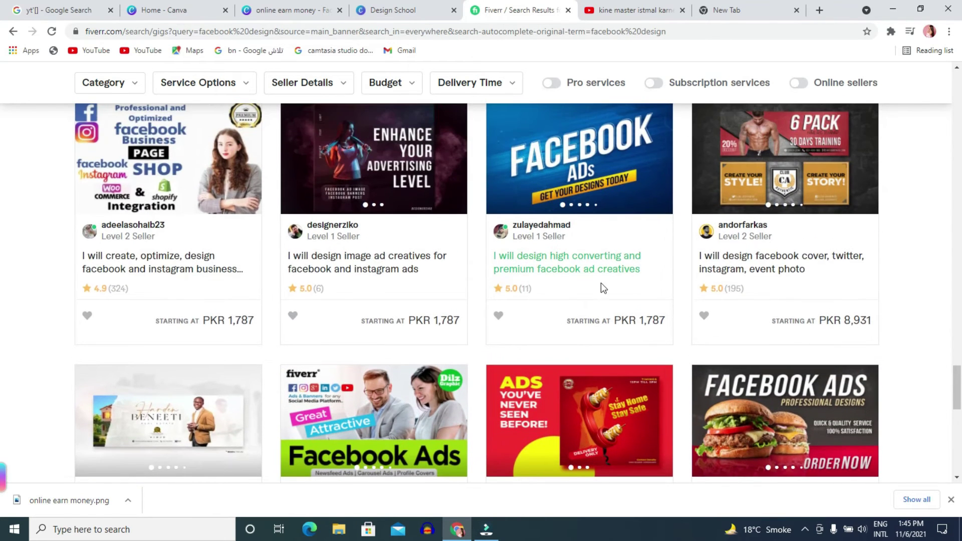
{"action": "scroll", "coordinate": [107, 259], "scroll_direction": "up", "scroll_amount": 5}
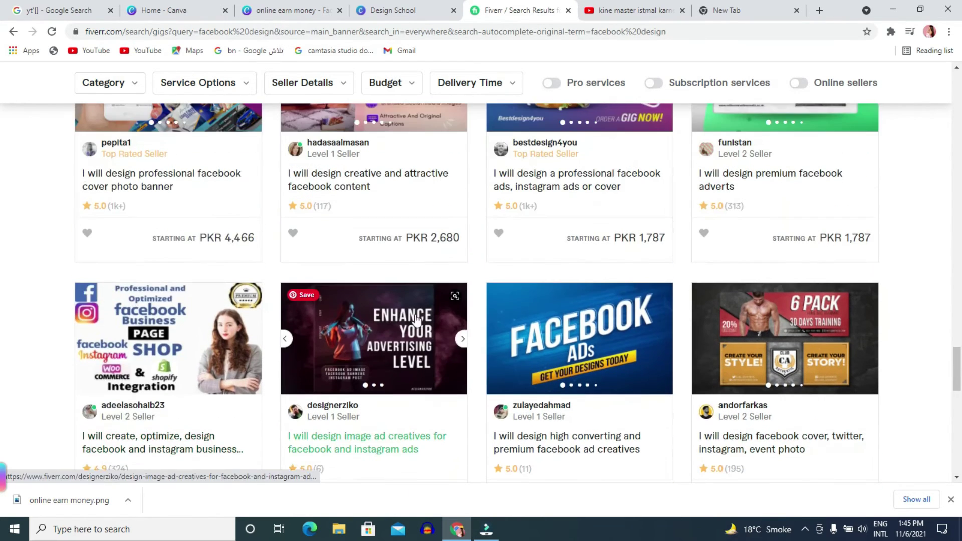
{"action": "scroll", "coordinate": [324, 281], "scroll_direction": "up", "scroll_amount": 5}
{"action": "scroll", "coordinate": [438, 387], "scroll_direction": "up", "scroll_amount": 3}
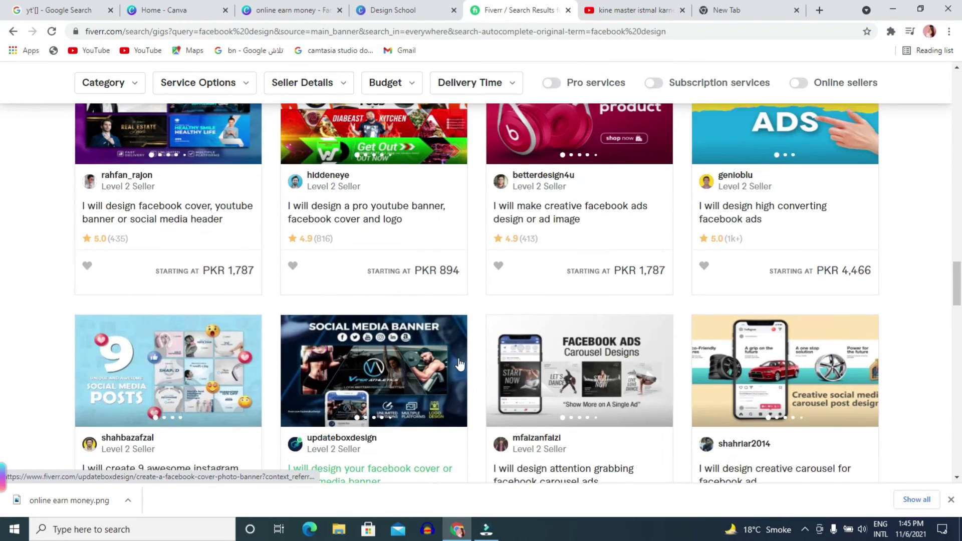
{"action": "scroll", "coordinate": [420, 335], "scroll_direction": "up", "scroll_amount": 5}
{"action": "scroll", "coordinate": [416, 334], "scroll_direction": "up", "scroll_amount": 8}
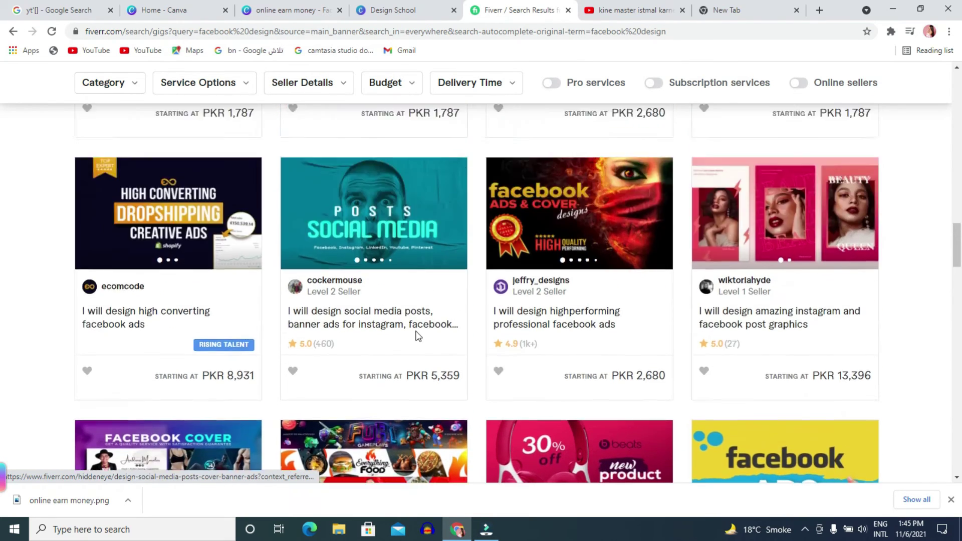
{"action": "scroll", "coordinate": [409, 339], "scroll_direction": "down", "scroll_amount": 1}
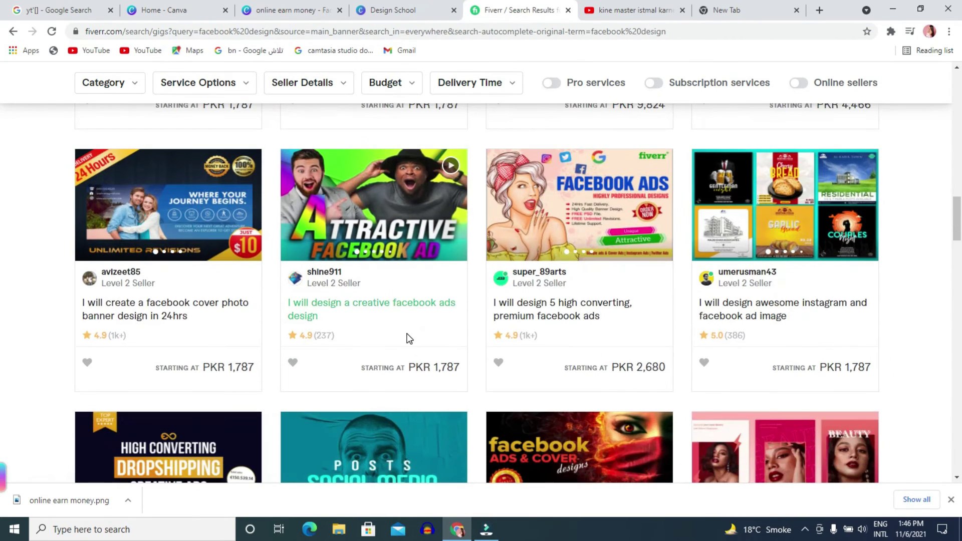
{"action": "scroll", "coordinate": [413, 359], "scroll_direction": "down", "scroll_amount": 20}
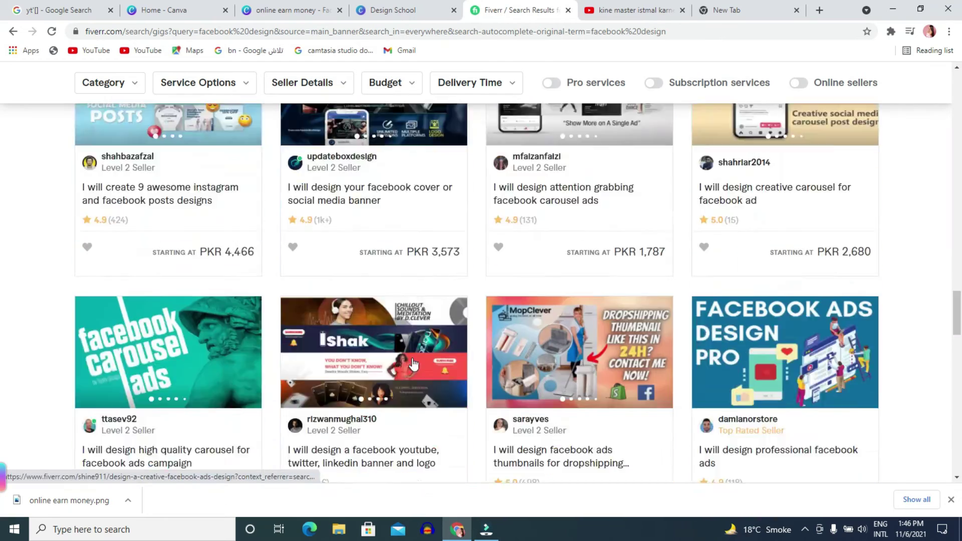
{"action": "scroll", "coordinate": [396, 391], "scroll_direction": "down", "scroll_amount": 6}
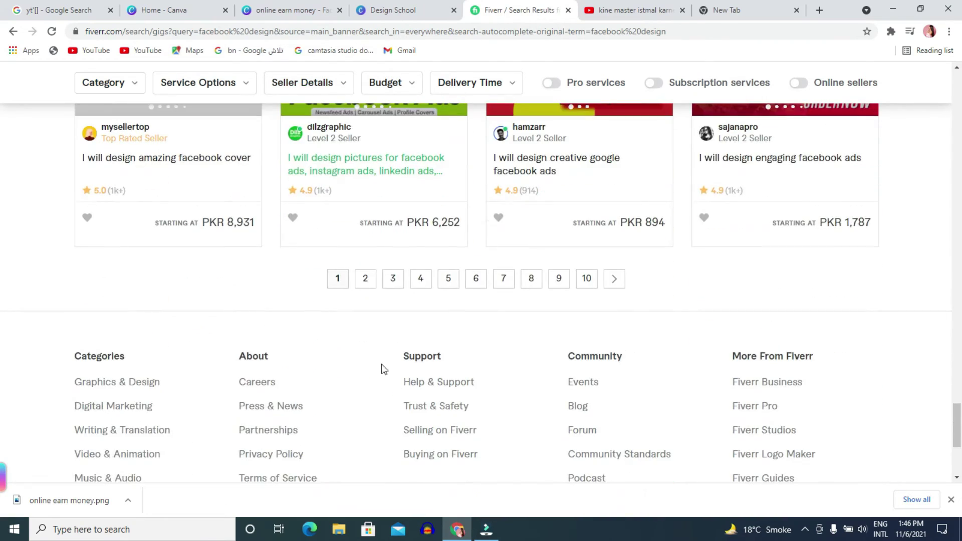
Step: Go to the second page of the Fiverr "facebook design" results and examine its gigs and starting prices
{"action": "left_click", "coordinate": [366, 278]}
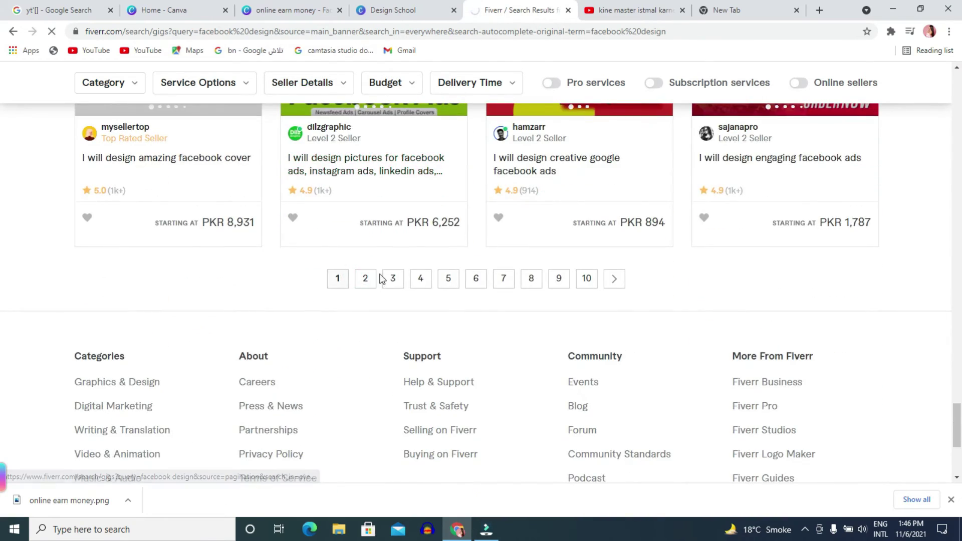
{"action": "scroll", "coordinate": [413, 266], "scroll_direction": "down", "scroll_amount": 3}
{"action": "scroll", "coordinate": [413, 266], "scroll_direction": "down", "scroll_amount": 4}
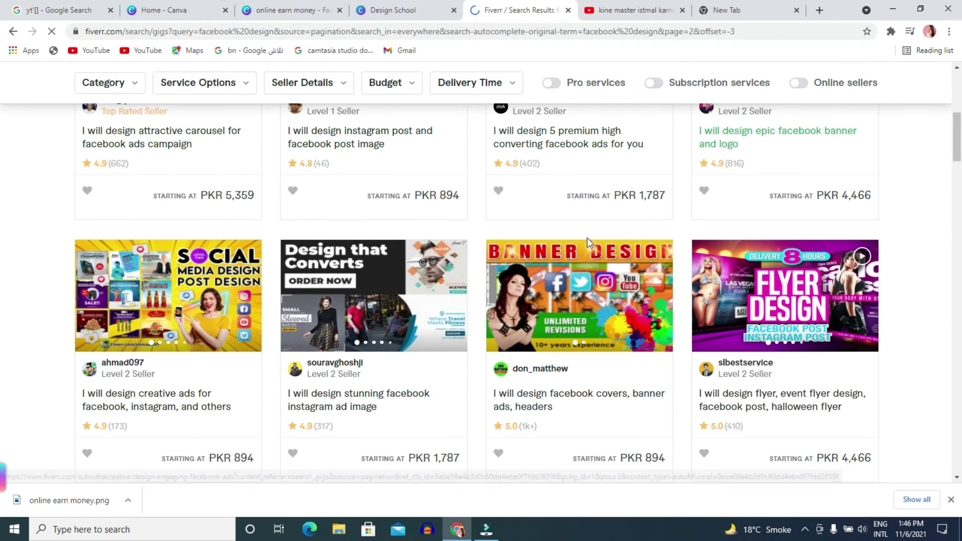
{"action": "scroll", "coordinate": [542, 302], "scroll_direction": "down", "scroll_amount": 6}
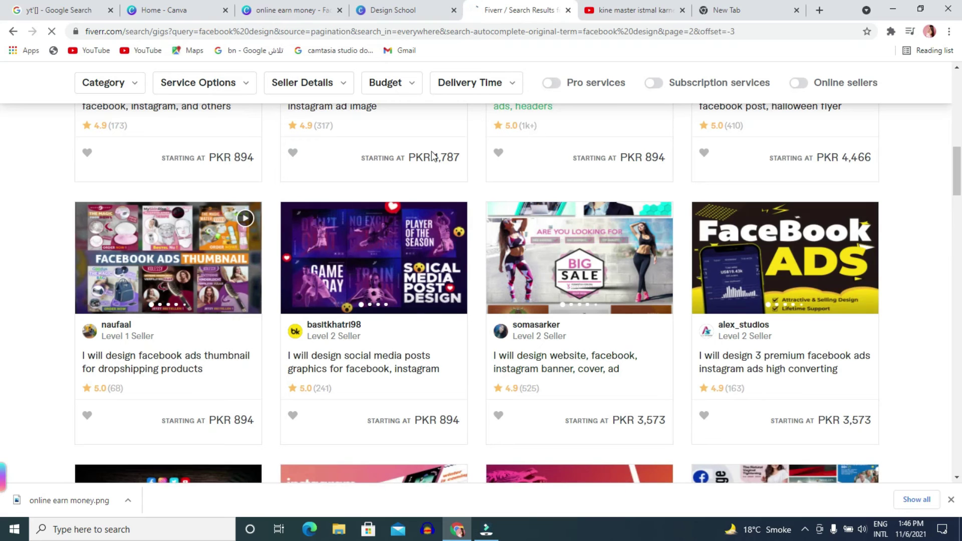
{"action": "scroll", "coordinate": [522, 177], "scroll_direction": "down", "scroll_amount": 4}
{"action": "scroll", "coordinate": [571, 206], "scroll_direction": "down", "scroll_amount": 9}
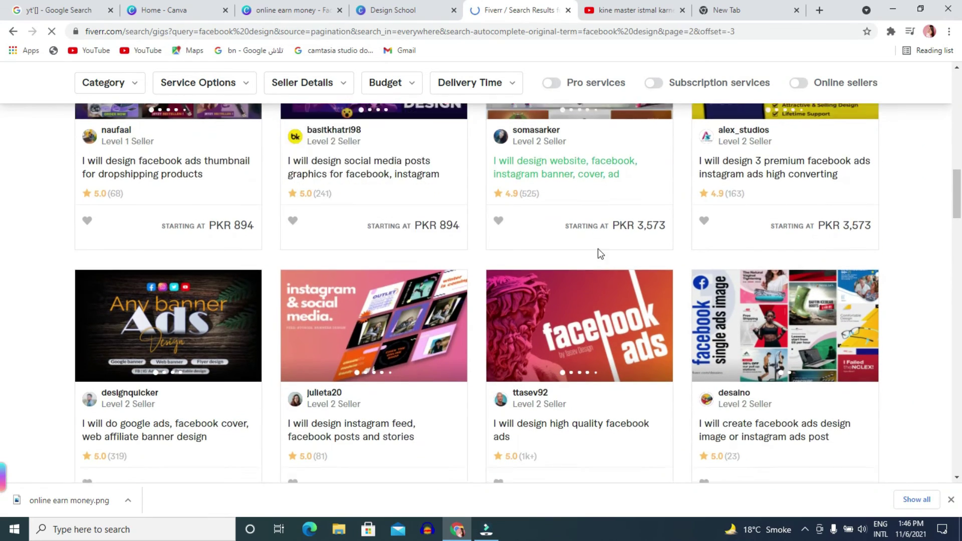
{"action": "scroll", "coordinate": [534, 273], "scroll_direction": "down", "scroll_amount": 2}
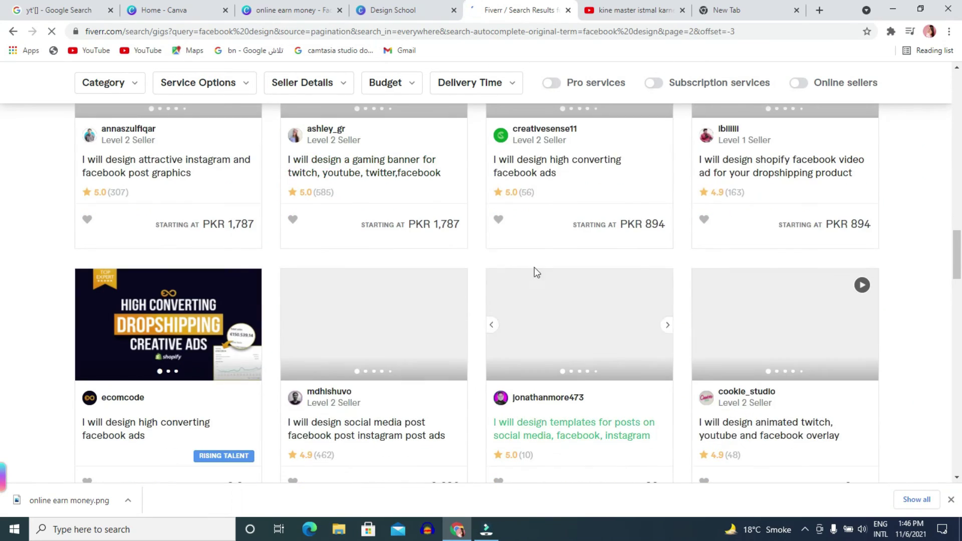
{"action": "scroll", "coordinate": [476, 235], "scroll_direction": "down", "scroll_amount": 8}
{"action": "scroll", "coordinate": [434, 248], "scroll_direction": "down", "scroll_amount": 12}
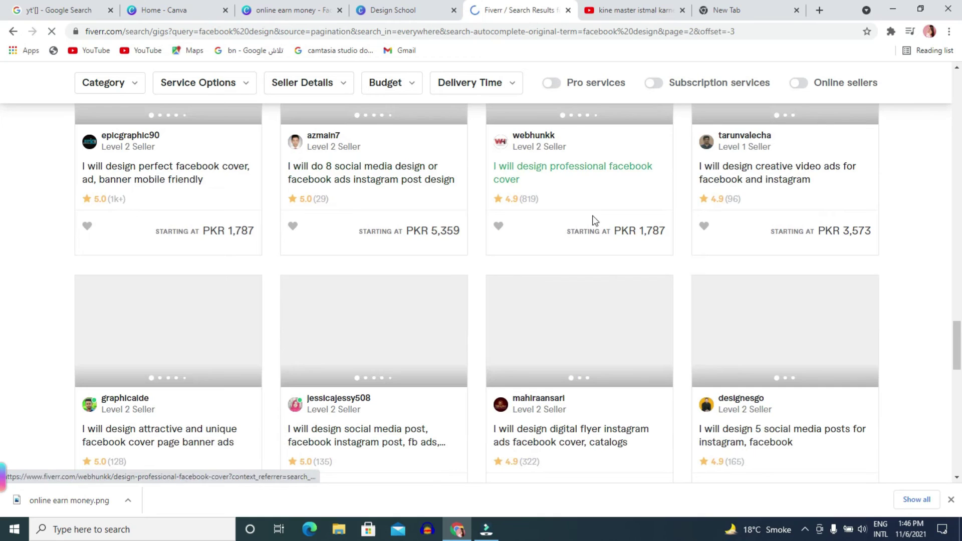
{"action": "scroll", "coordinate": [451, 283], "scroll_direction": "up", "scroll_amount": 20}
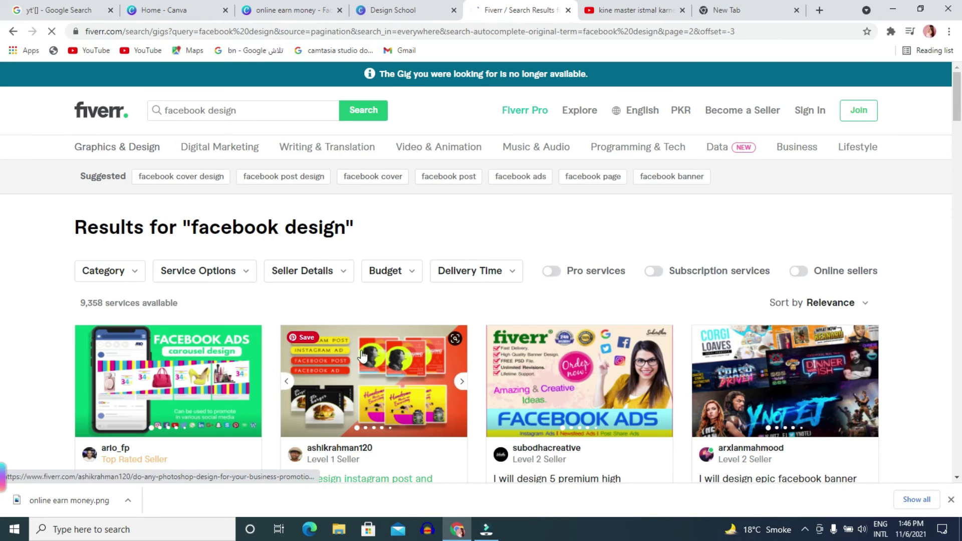
{"action": "scroll", "coordinate": [409, 375], "scroll_direction": "down", "scroll_amount": 1}
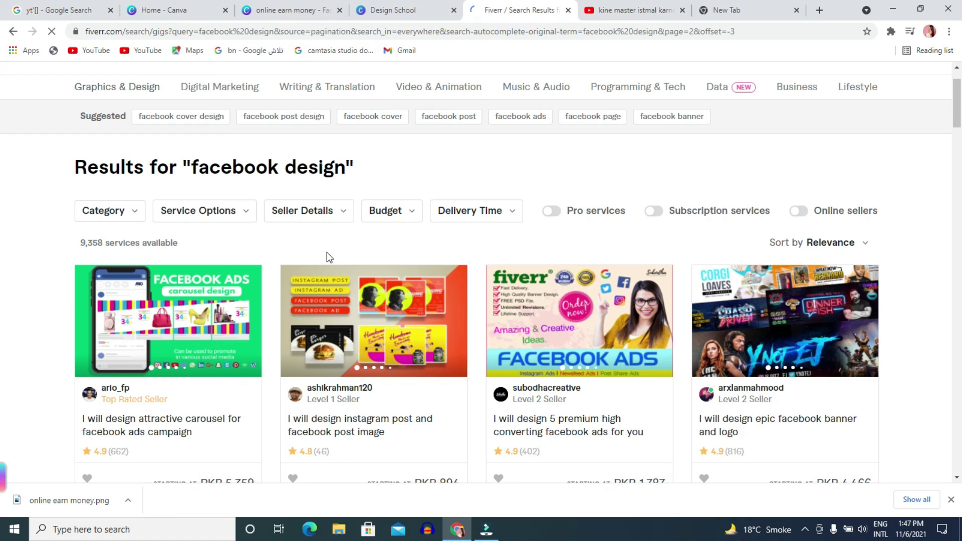
Step: Switch to Wondershare Filmora
{"action": "left_click", "coordinate": [486, 529]}
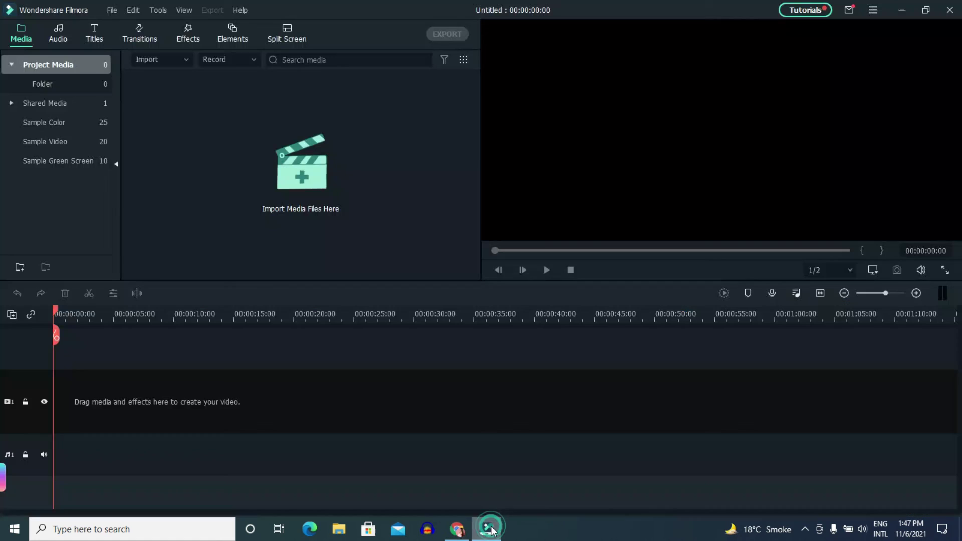